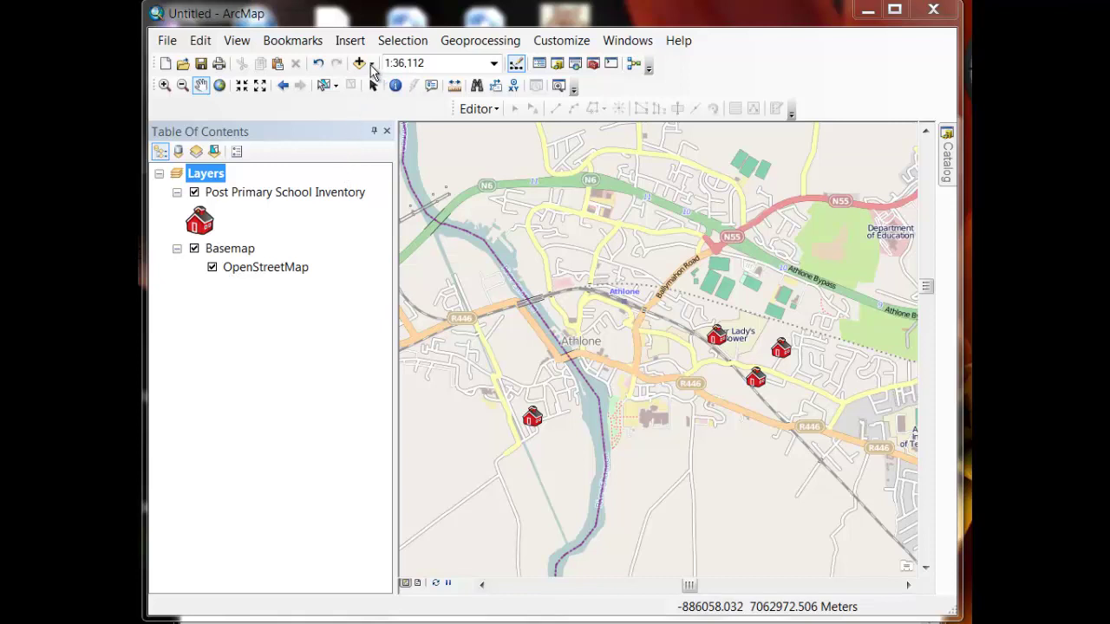
Add the Imagery basemap (World_Imagery) from the basemap gallery as a second basemap layer
{"action": "left_click", "coordinate": [372, 68]}
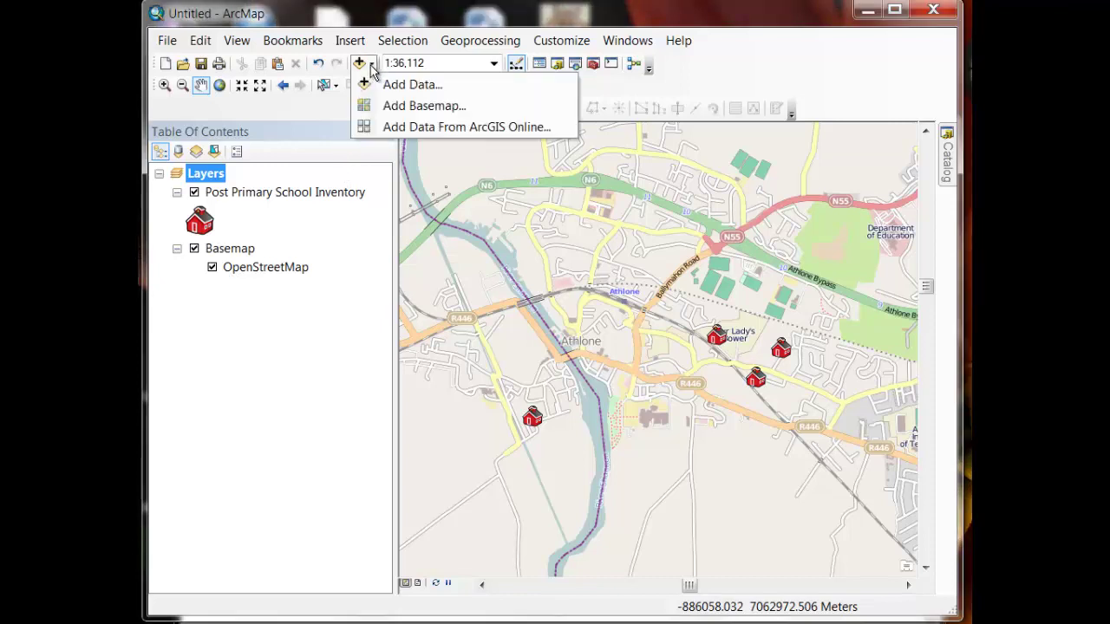
{"action": "left_click", "coordinate": [391, 107]}
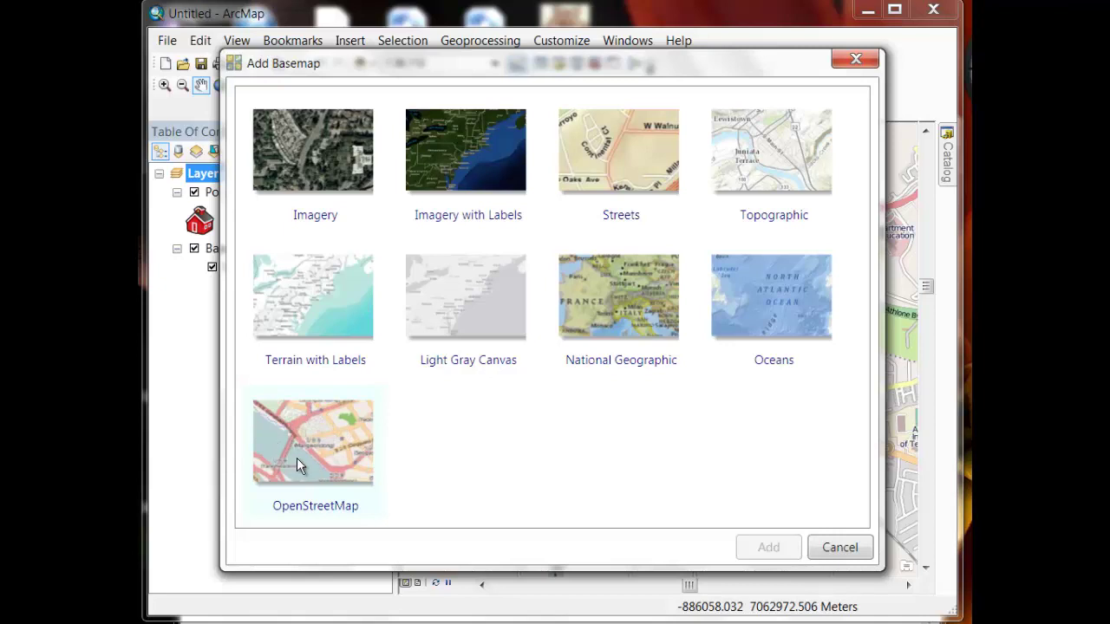
{"action": "left_click", "coordinate": [305, 170]}
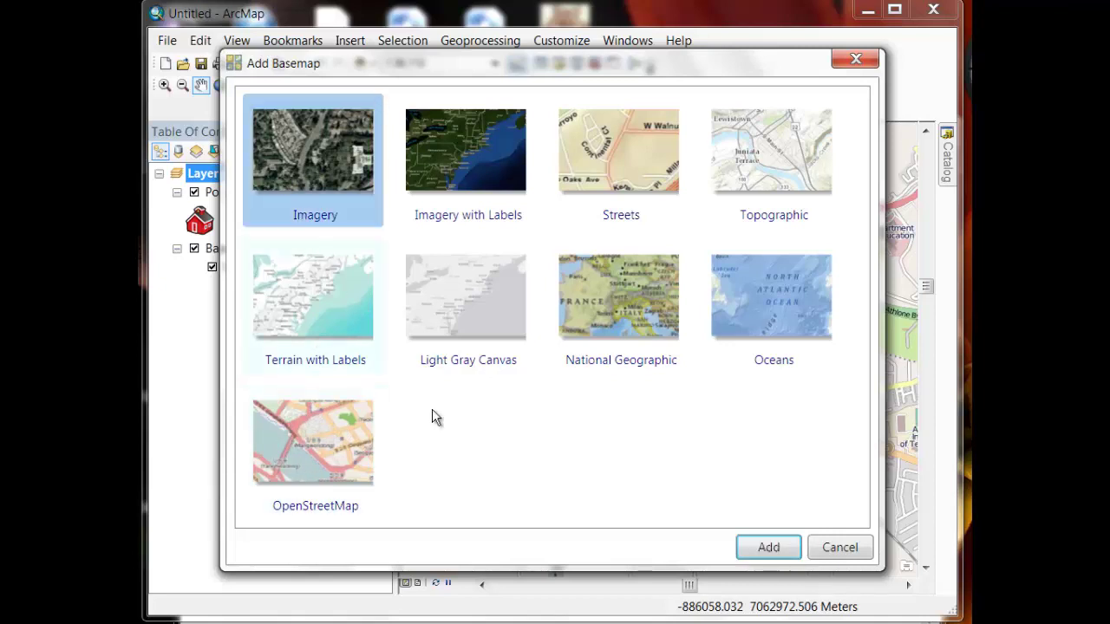
{"action": "left_click", "coordinate": [768, 548]}
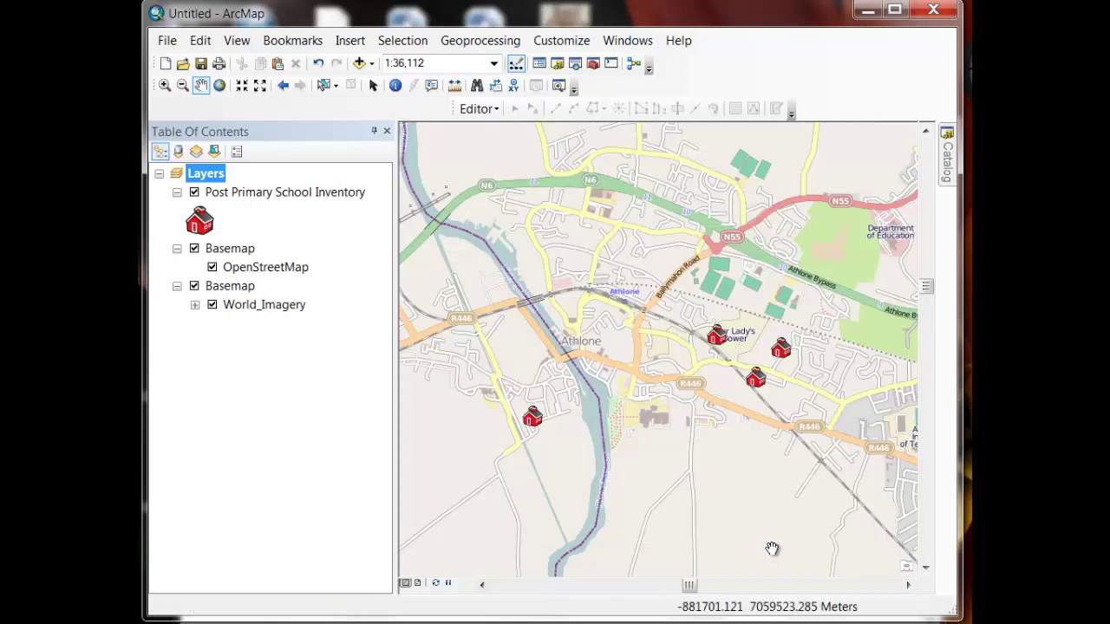
Switch off the OpenStreetMap basemap and zoom in closely on the school buildings over the imagery
{"action": "left_click", "coordinate": [194, 249]}
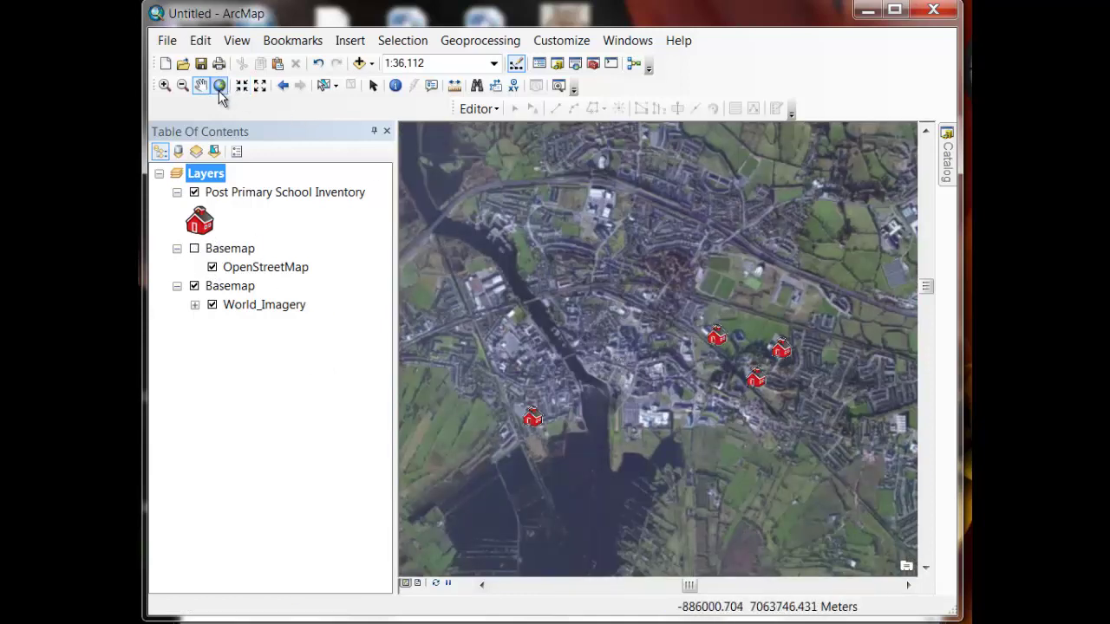
{"action": "left_click", "coordinate": [165, 85]}
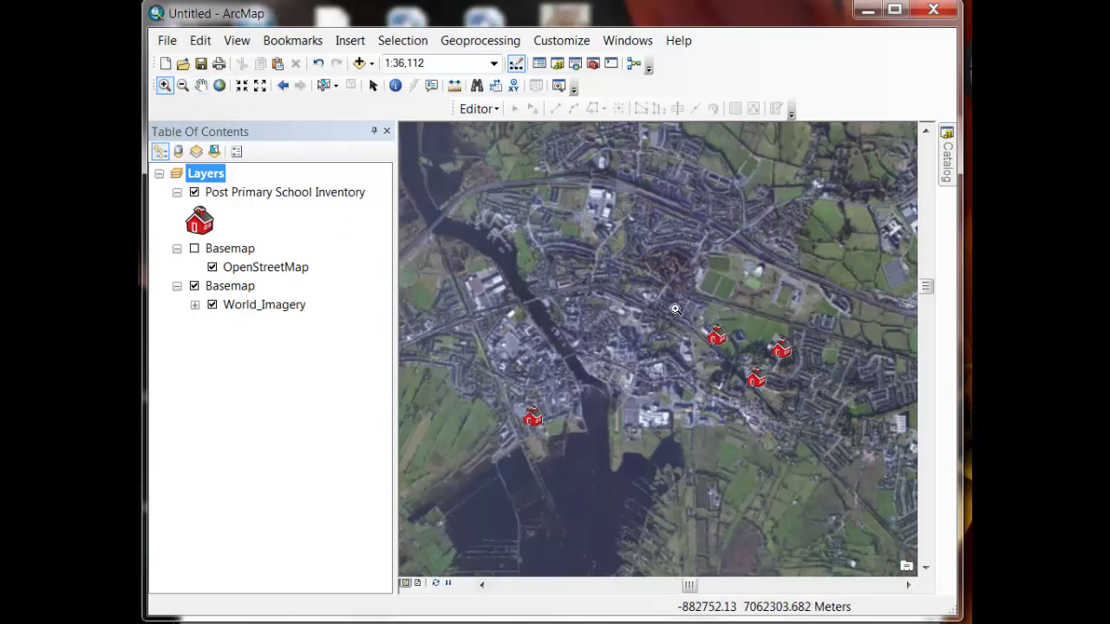
{"action": "left_click", "coordinate": [749, 369]}
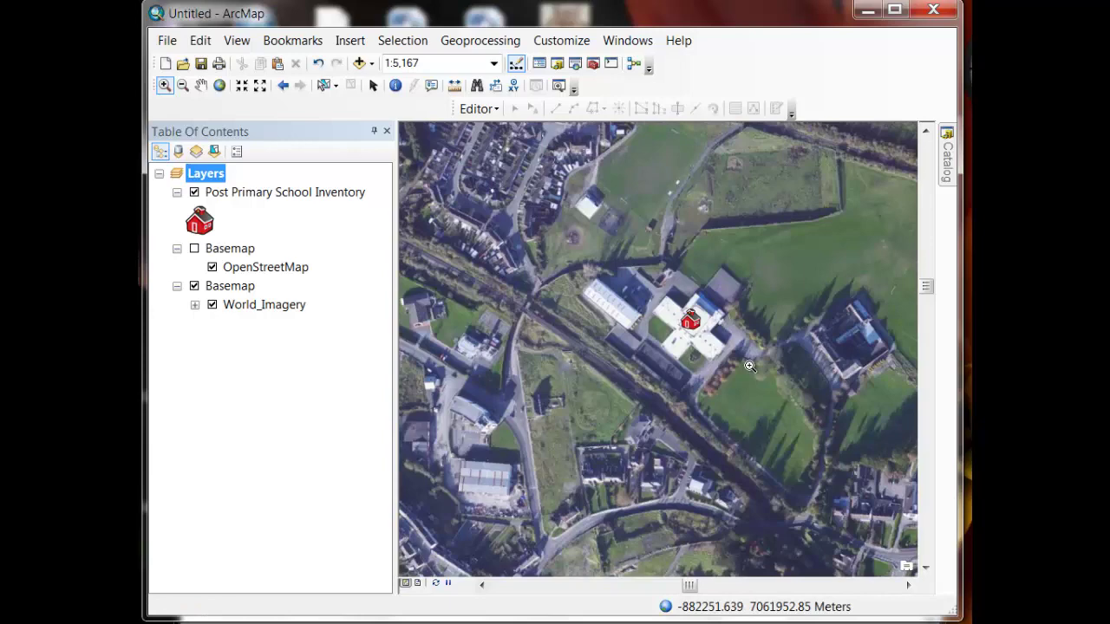
{"action": "left_click_drag", "start_coordinate": [574, 259], "coordinate": [754, 390]}
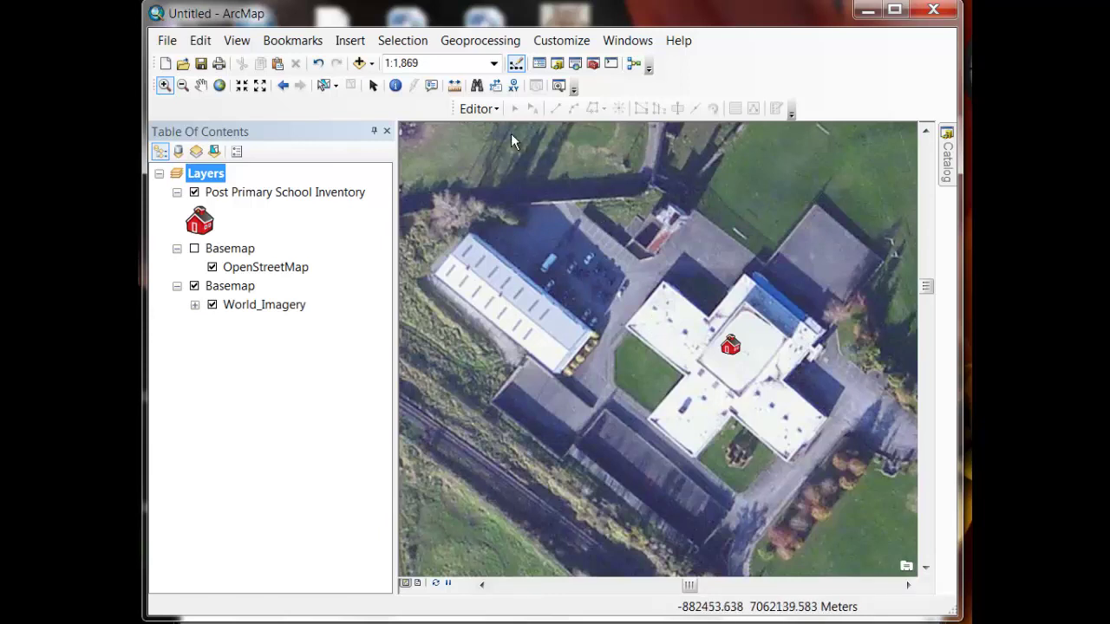
{"action": "left_click", "coordinate": [200, 85]}
{"action": "left_click_drag", "start_coordinate": [605, 416], "coordinate": [605, 192]}
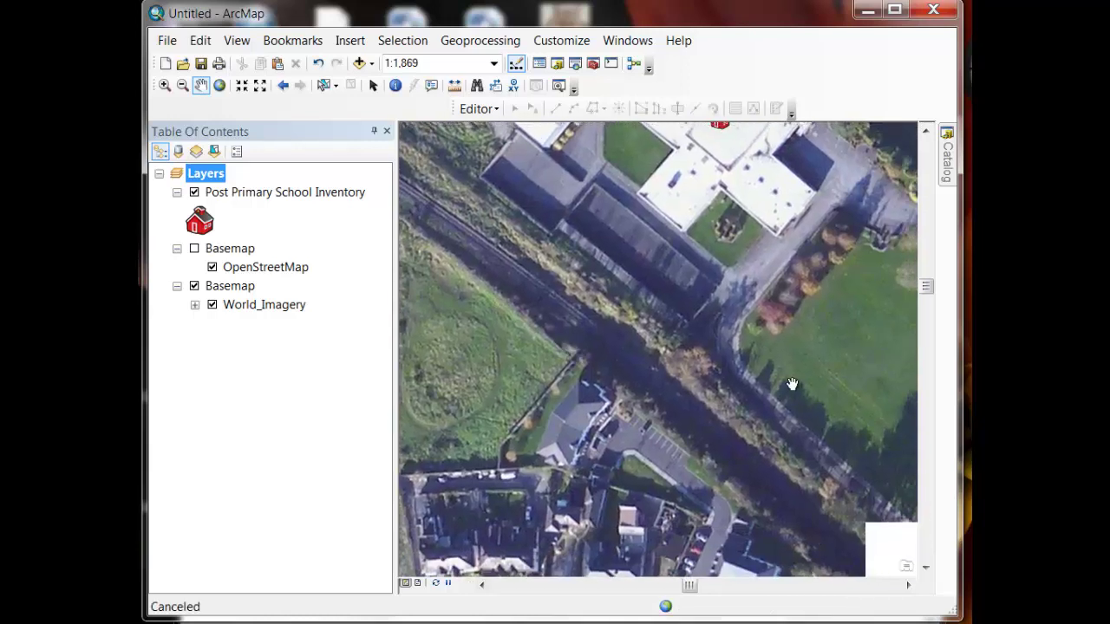
{"action": "left_click_drag", "start_coordinate": [825, 384], "coordinate": [614, 332]}
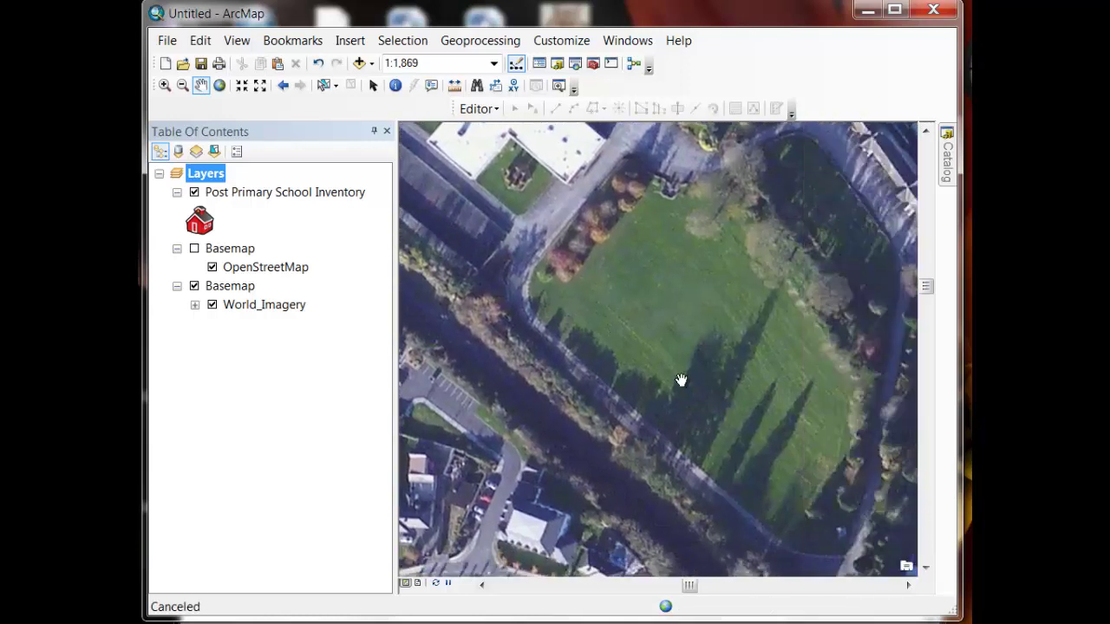
{"action": "left_click_drag", "start_coordinate": [624, 269], "coordinate": [706, 488]}
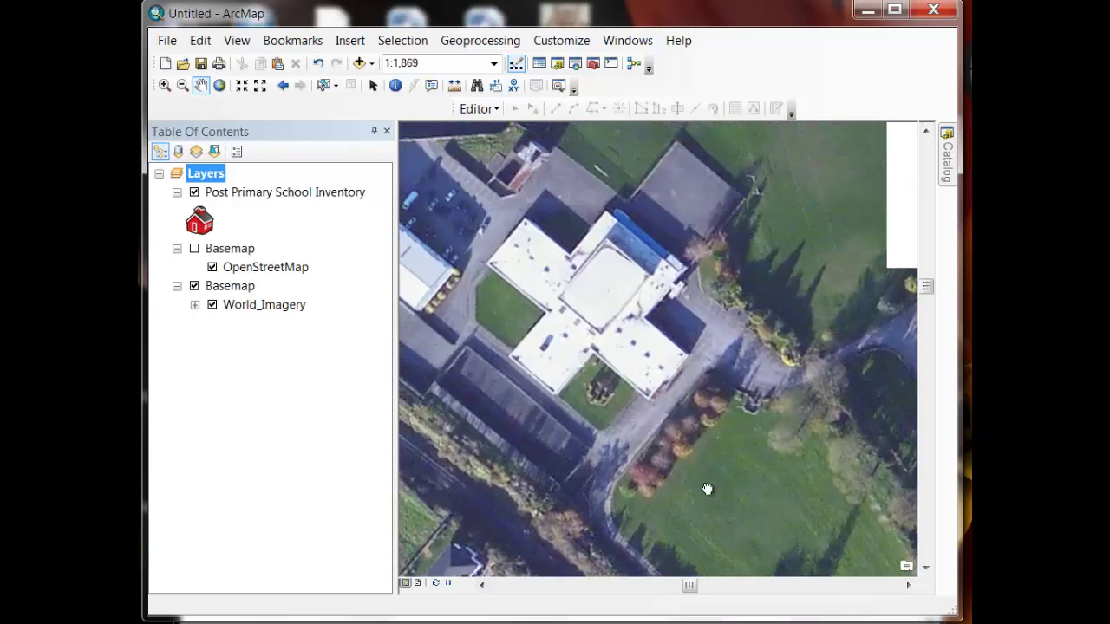
{"action": "left_click_drag", "start_coordinate": [541, 364], "coordinate": [619, 402]}
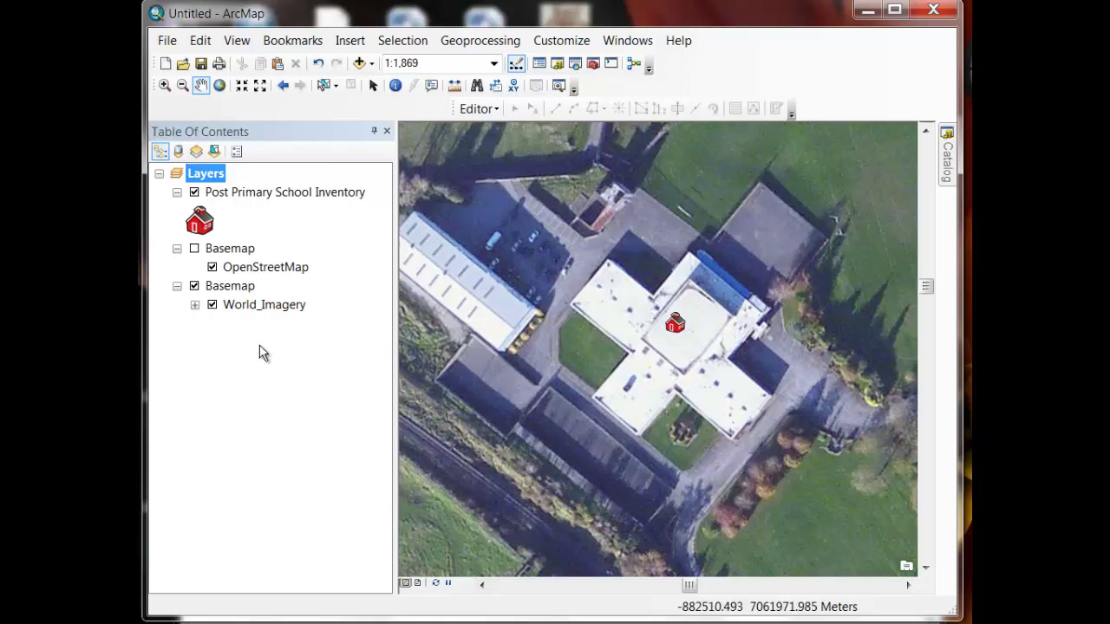
Snap World_Imagery to its nearest cached scale, 1:2,257, then pan until the playing fields sit north of the school
{"action": "right_click", "coordinate": [269, 312]}
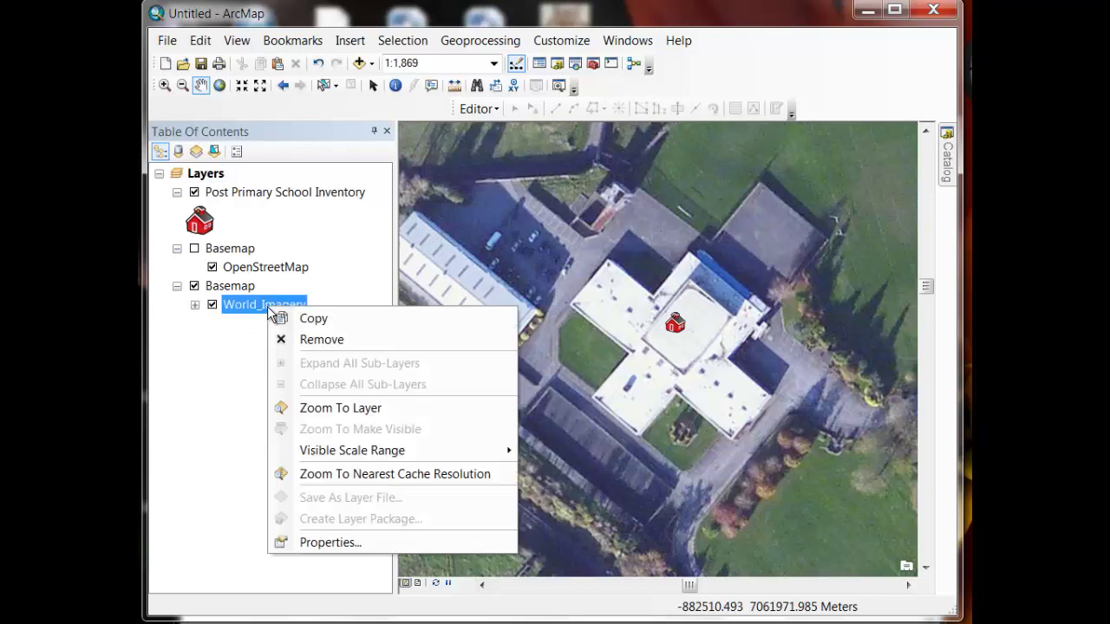
{"action": "left_click", "coordinate": [356, 482]}
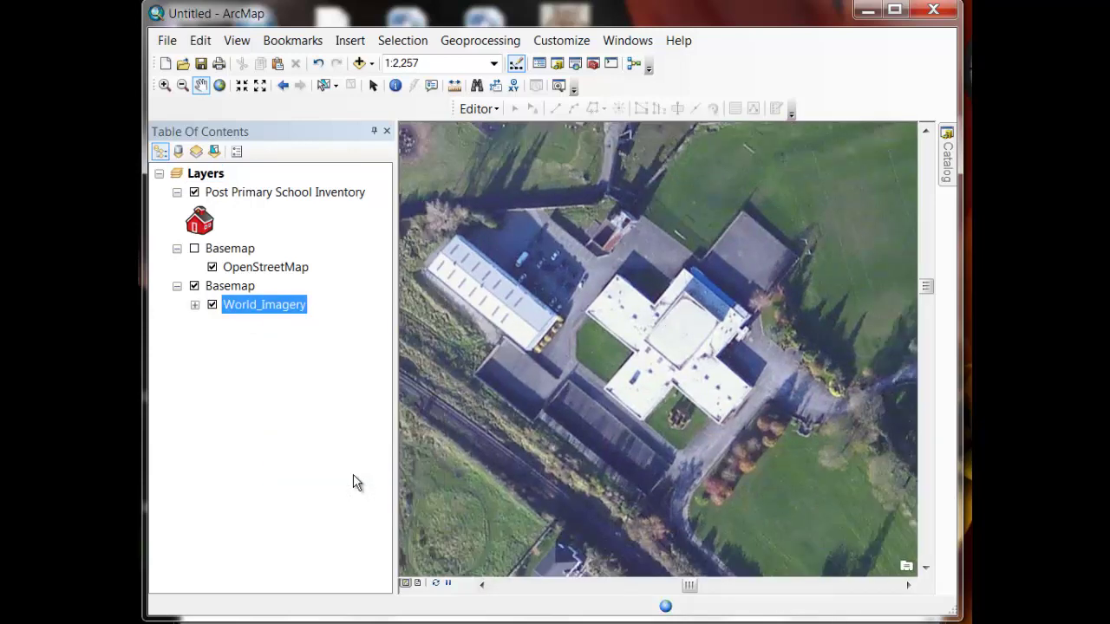
{"action": "left_click_drag", "start_coordinate": [506, 428], "coordinate": [668, 424]}
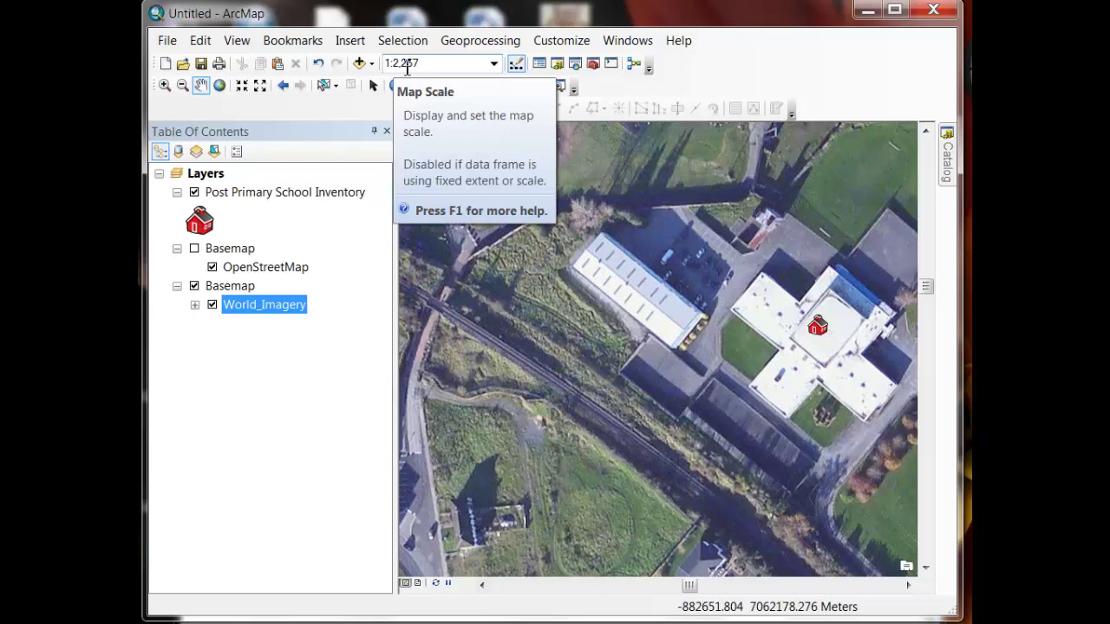
{"action": "left_click_drag", "start_coordinate": [530, 404], "coordinate": [733, 333]}
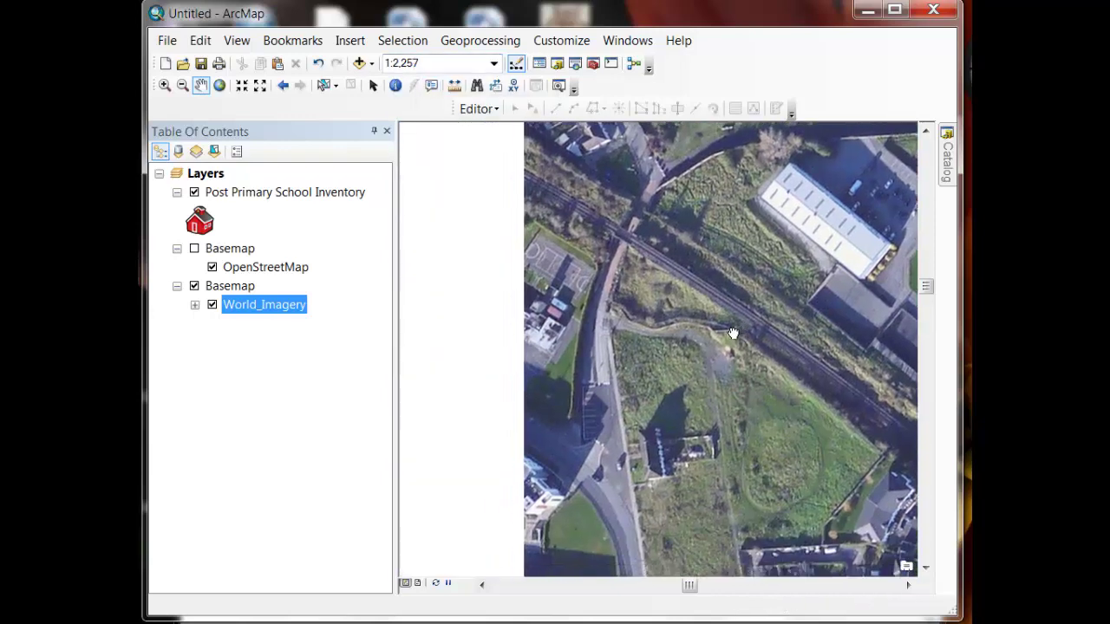
{"action": "left_click_drag", "start_coordinate": [792, 493], "coordinate": [650, 358]}
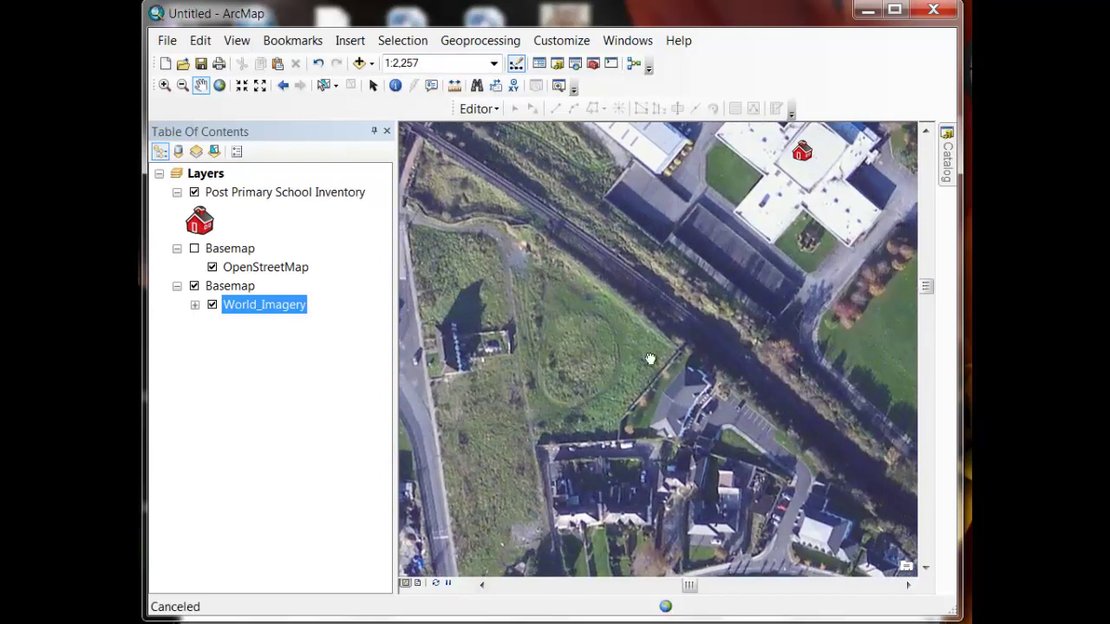
{"action": "left_click_drag", "start_coordinate": [731, 217], "coordinate": [626, 538]}
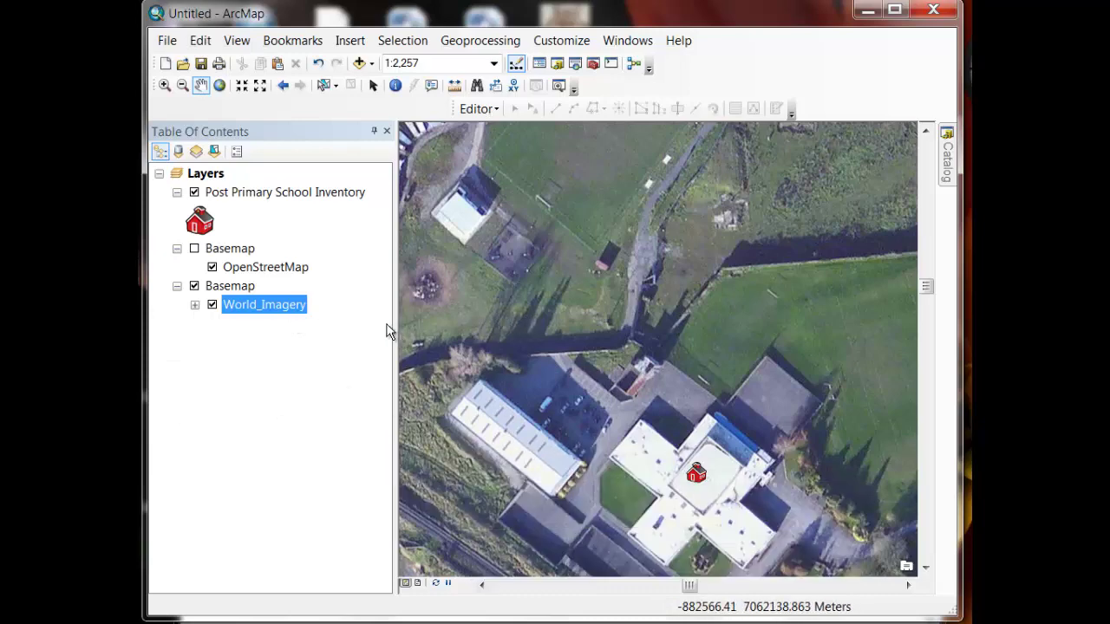
Load the ArcGIS Online / Bing Maps / Google Maps preset as the map's standard scale list
{"action": "right_click", "coordinate": [290, 312]}
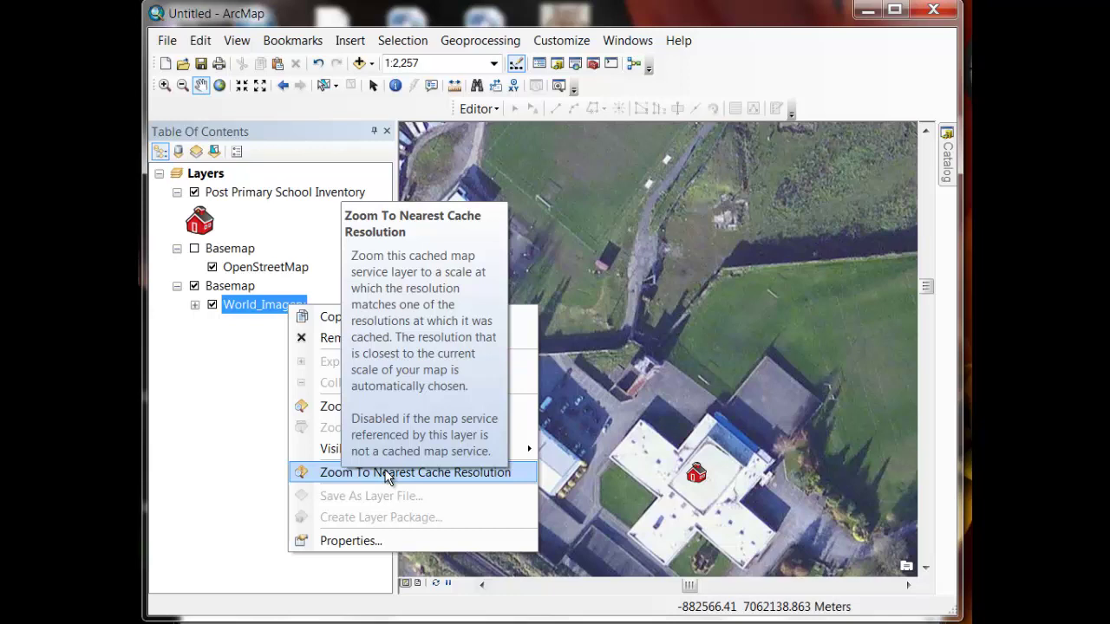
{"action": "left_click", "coordinate": [494, 65]}
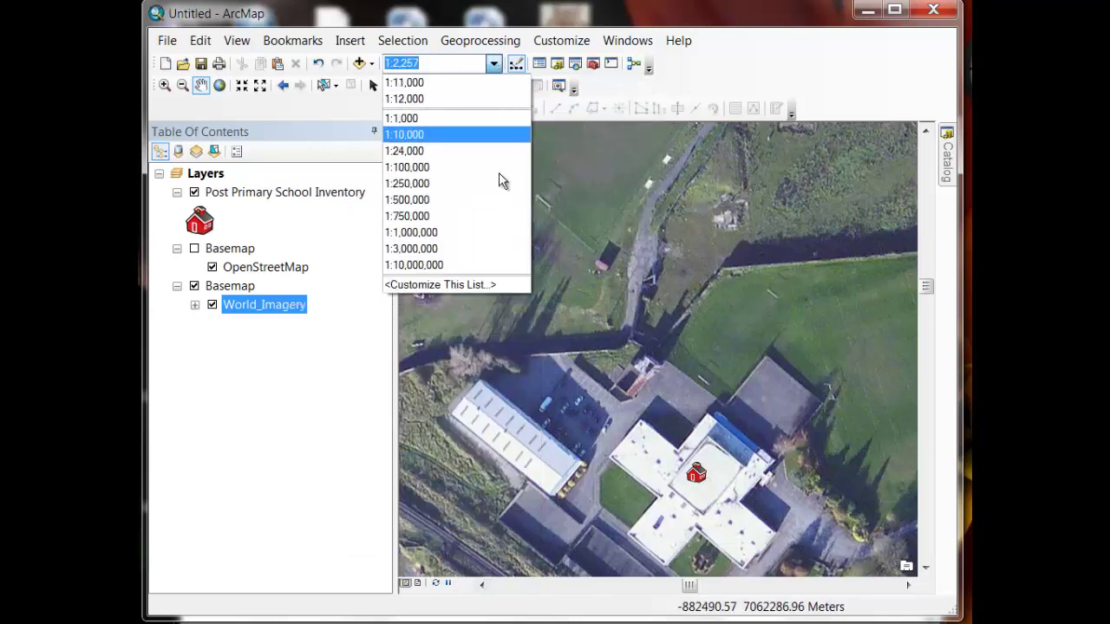
{"action": "left_click", "coordinate": [469, 282]}
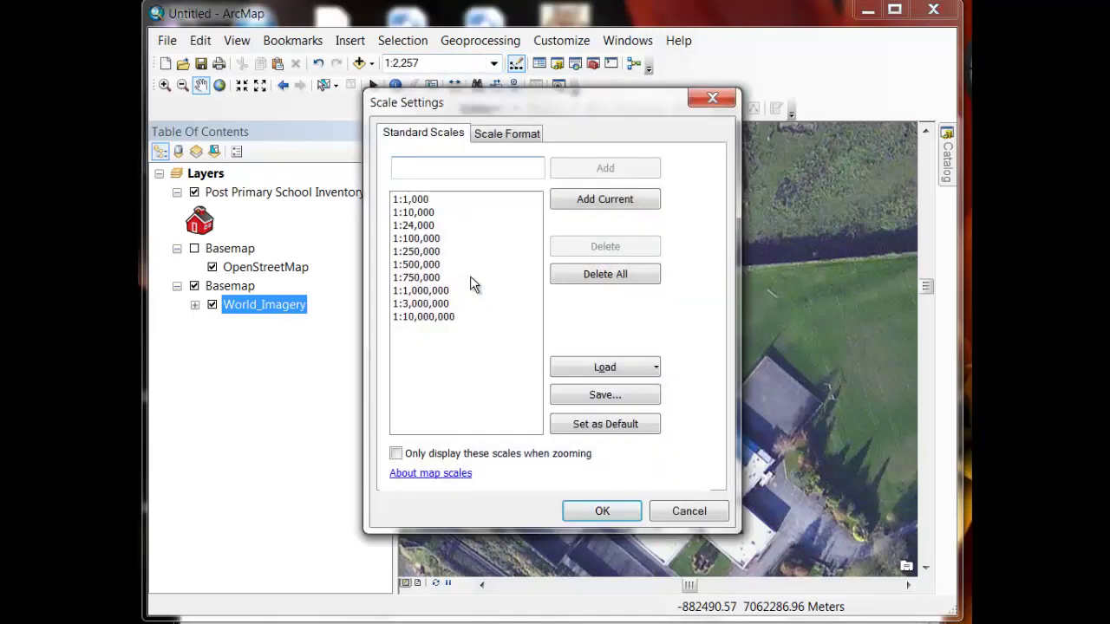
{"action": "left_click", "coordinate": [657, 369]}
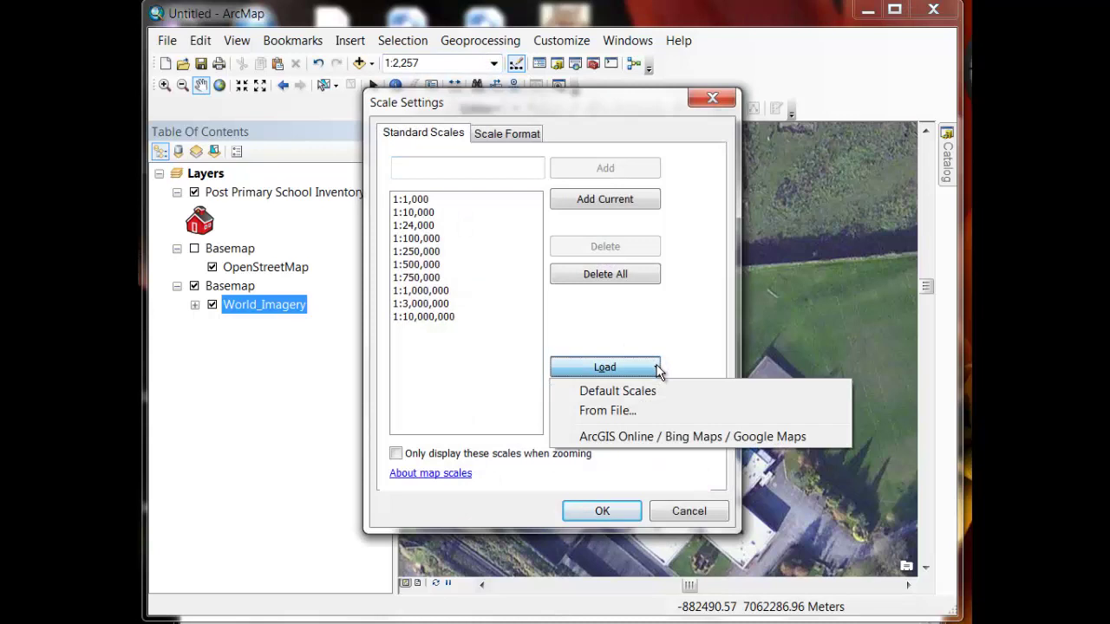
{"action": "left_click", "coordinate": [620, 438]}
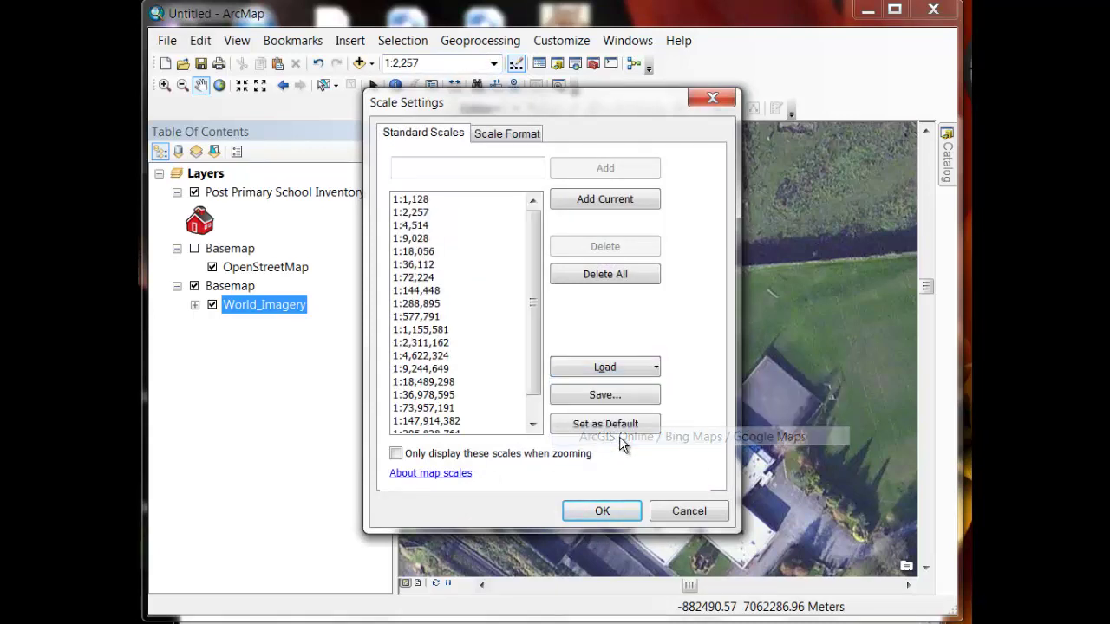
{"action": "left_click", "coordinate": [602, 511]}
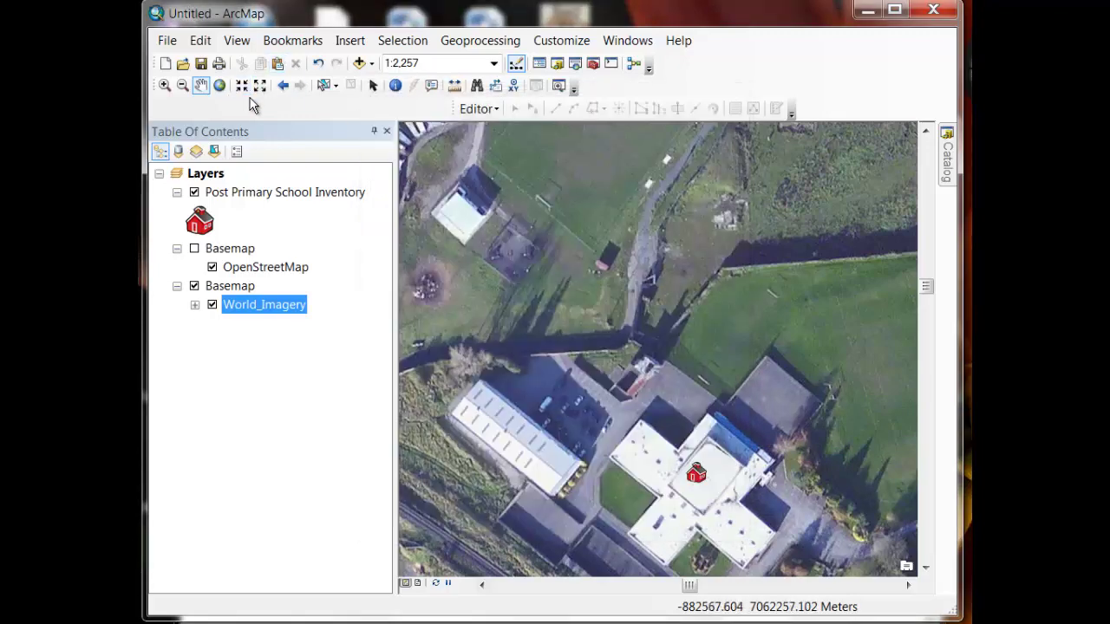
Zoom out, try 1:1,155,581, then set the map scale to 1:9,028 from the preset list
{"action": "left_click", "coordinate": [259, 85]}
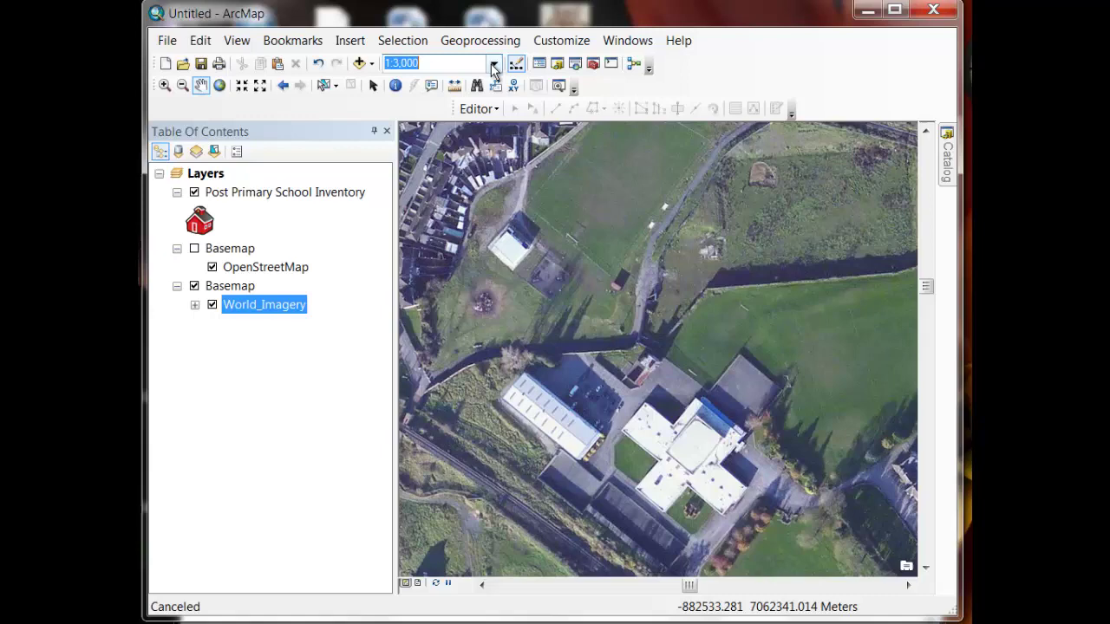
{"action": "left_click", "coordinate": [493, 63]}
{"action": "left_click", "coordinate": [446, 278]}
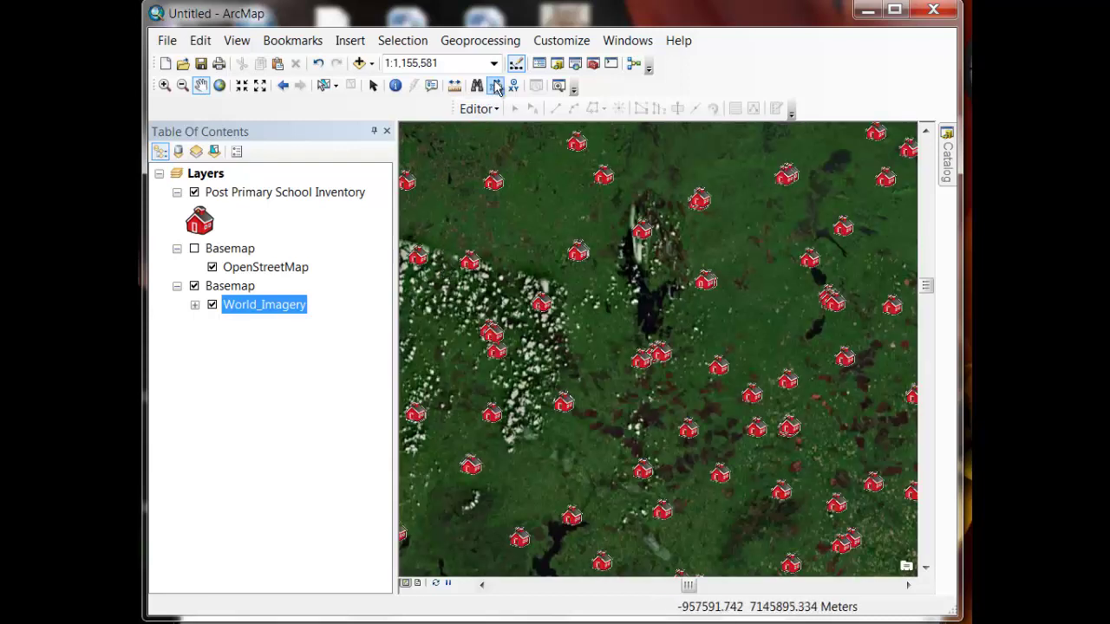
{"action": "left_click", "coordinate": [494, 66]}
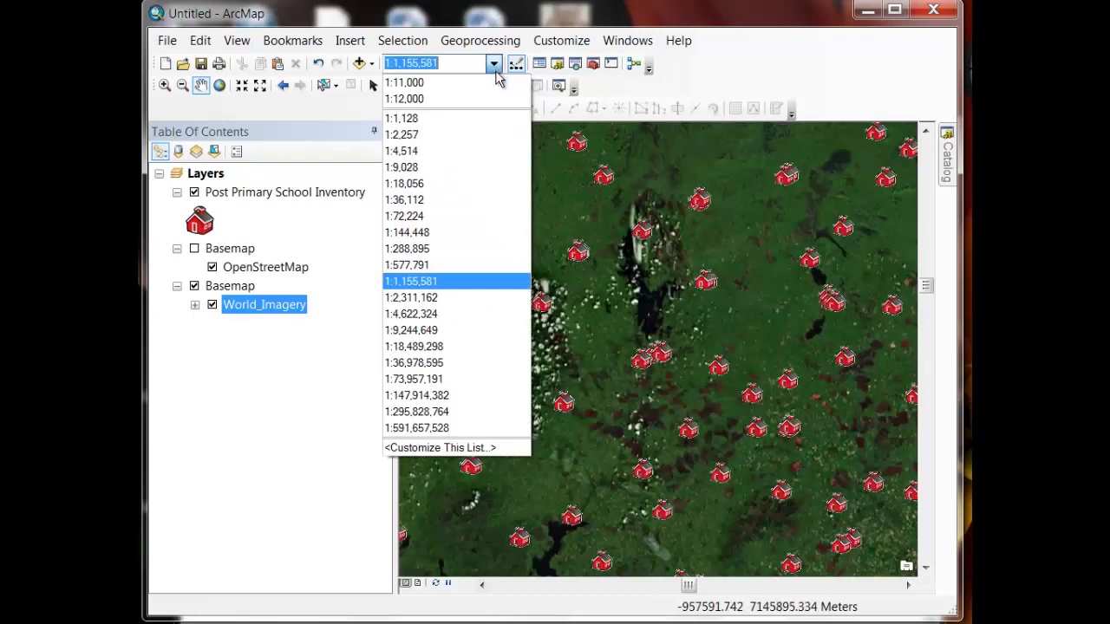
{"action": "left_click", "coordinate": [477, 164]}
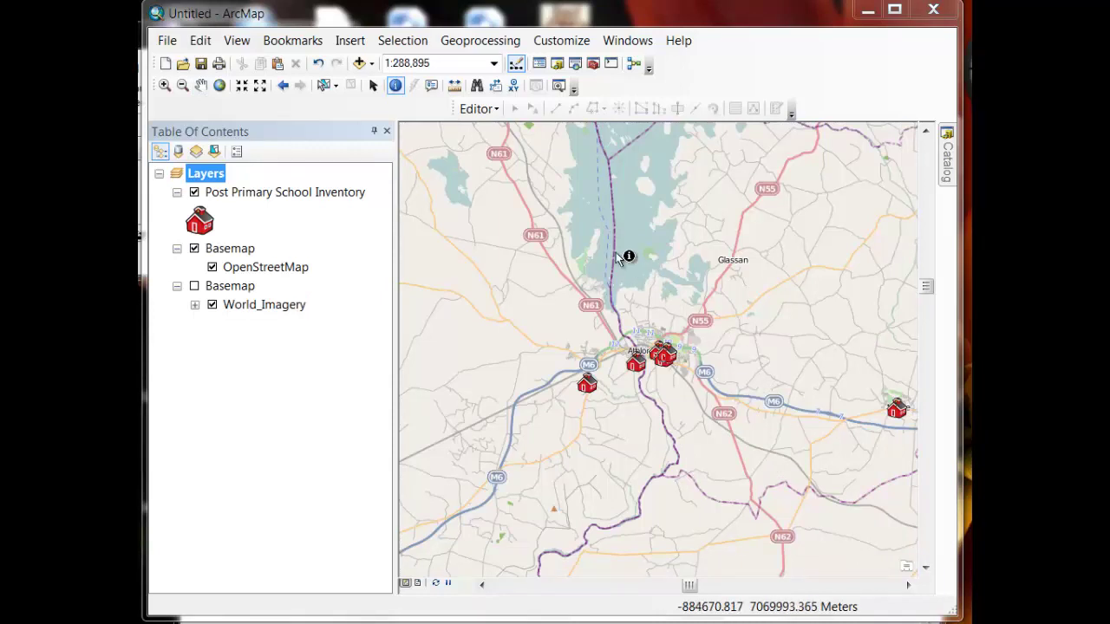
Browse the featured map services listed under Add Data From ArcGIS Online
{"action": "left_click", "coordinate": [371, 64]}
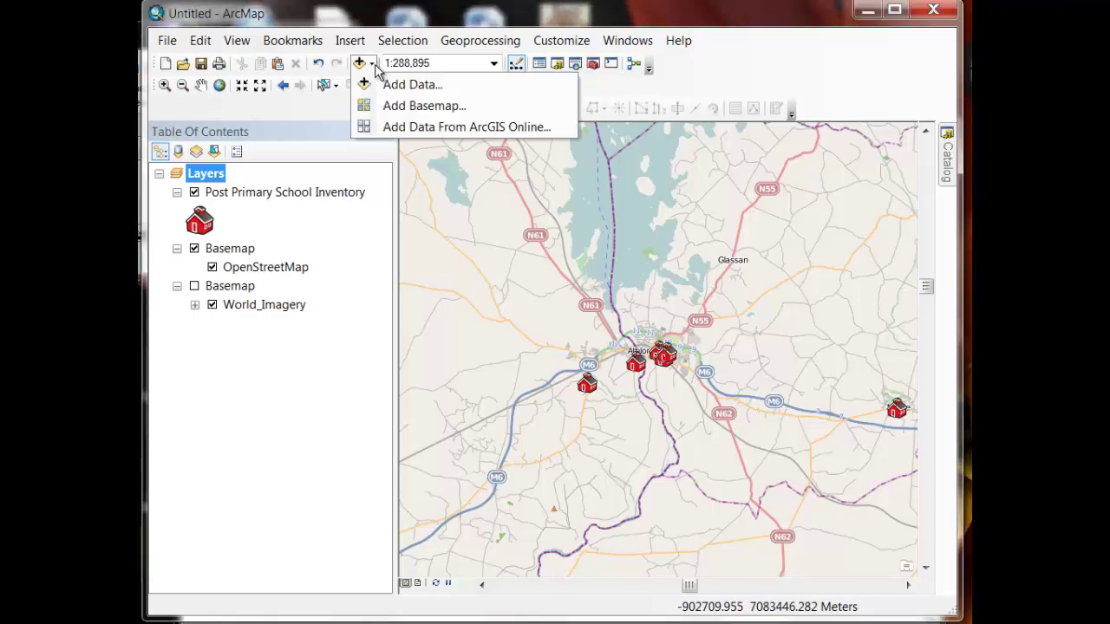
{"action": "left_click", "coordinate": [396, 130]}
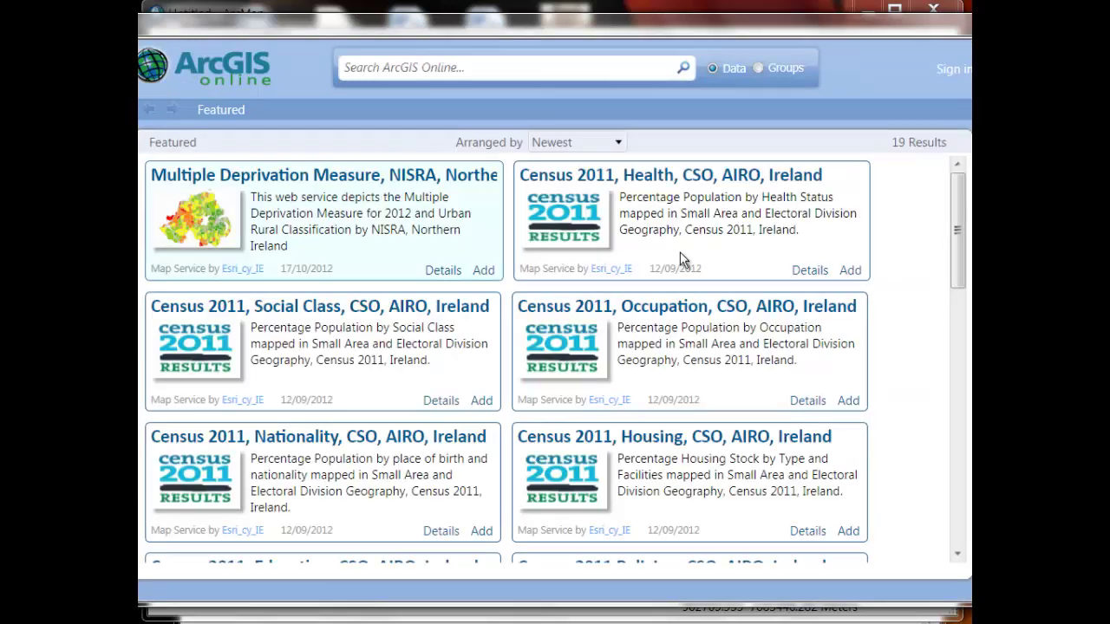
{"action": "scroll", "coordinate": [961, 293], "scroll_direction": "down", "scroll_amount": 1}
{"action": "scroll", "coordinate": [961, 295], "scroll_direction": "down", "scroll_amount": 8}
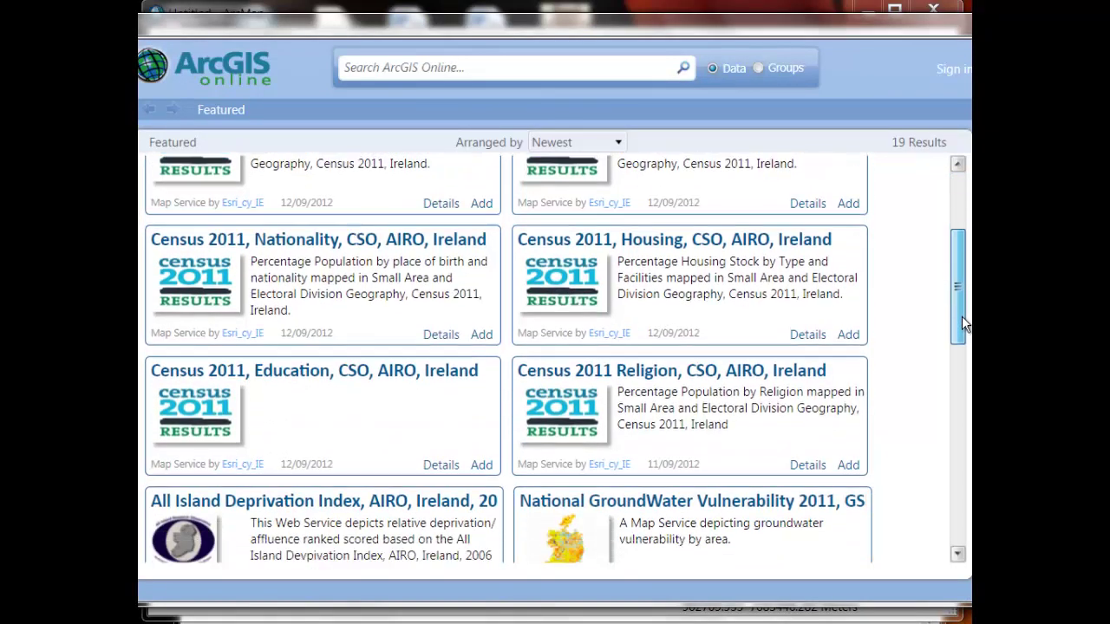
{"action": "mouse_move", "coordinate": [961, 371]}
{"action": "left_mouse_down"}
{"action": "mouse_move", "coordinate": [918, 274]}
{"action": "mouse_move", "coordinate": [893, 246]}
{"action": "left_mouse_up"}
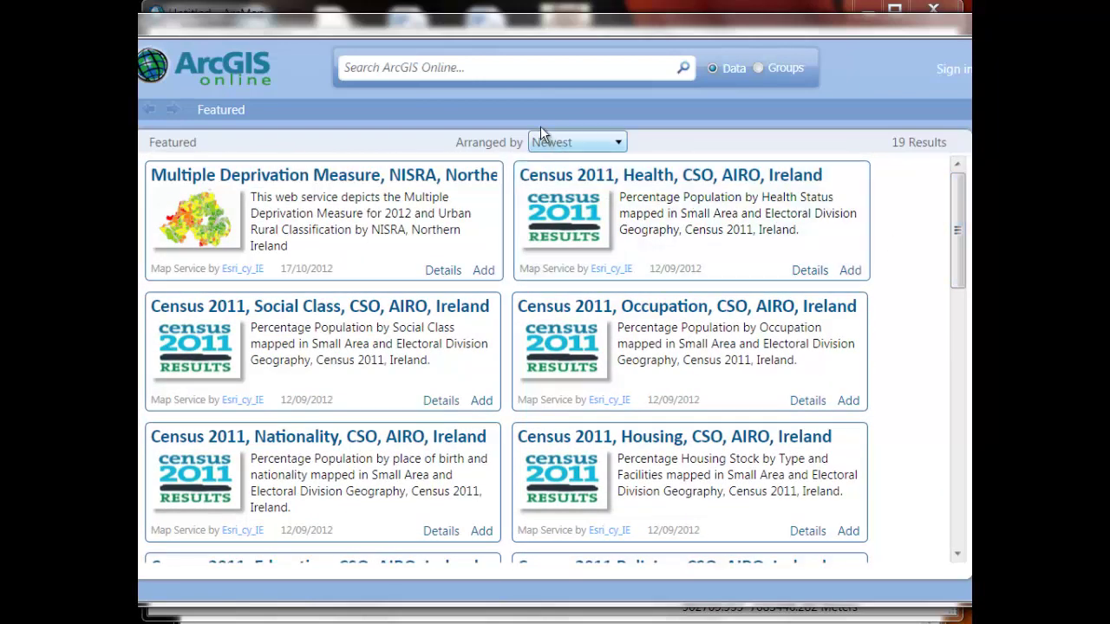
{"action": "left_click", "coordinate": [476, 67]}
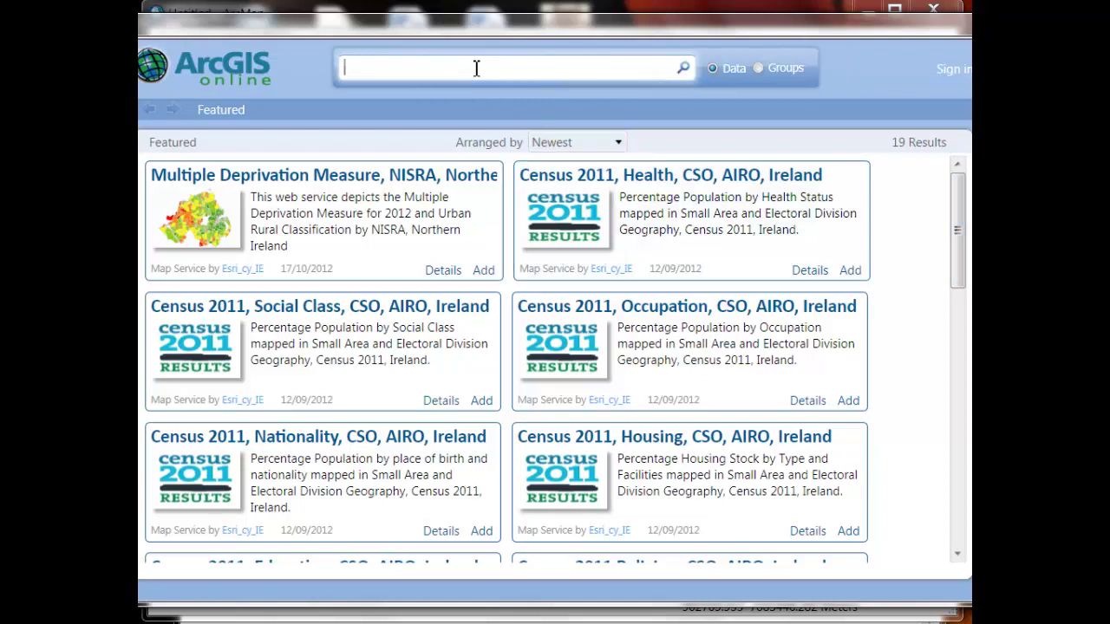
Search ArcGIS Online for 'ireland' and scroll the results down to Designated Areas, NPWS, Ireland
{"action": "type", "text": "ireland"}
{"action": "key", "text": "Return"}
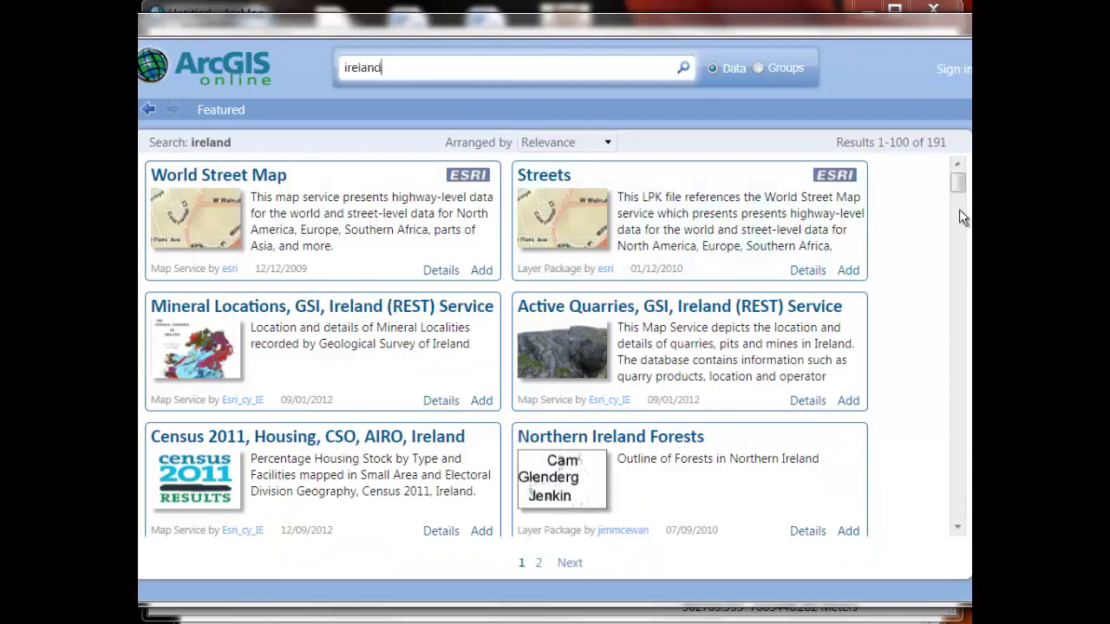
{"action": "left_click", "coordinate": [957, 528]}
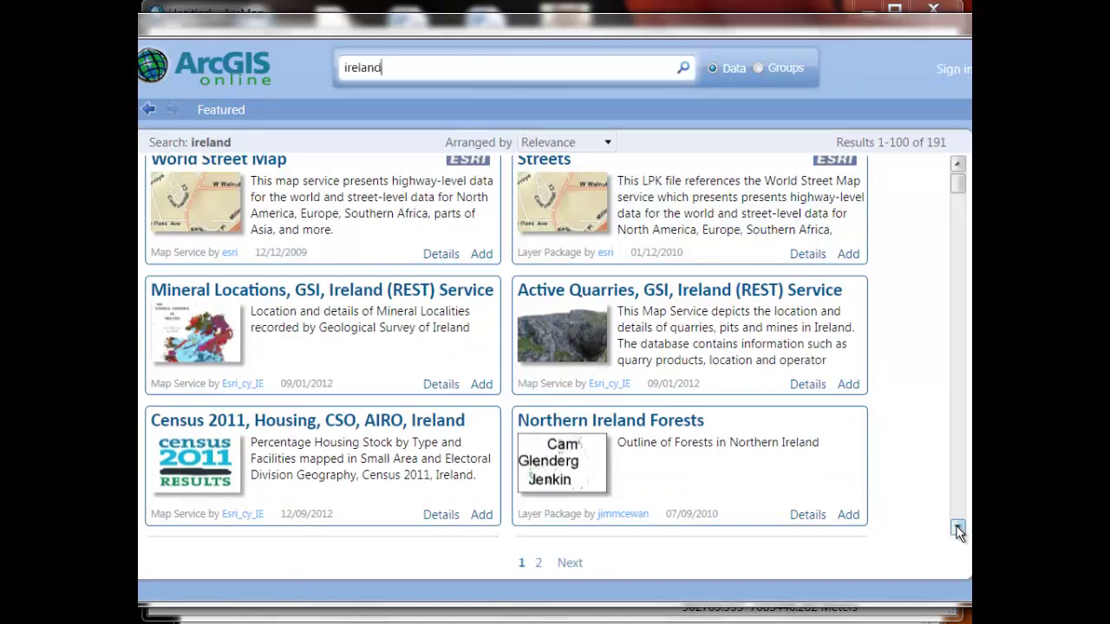
{"action": "scroll", "coordinate": [957, 531], "scroll_direction": "down", "scroll_amount": 5}
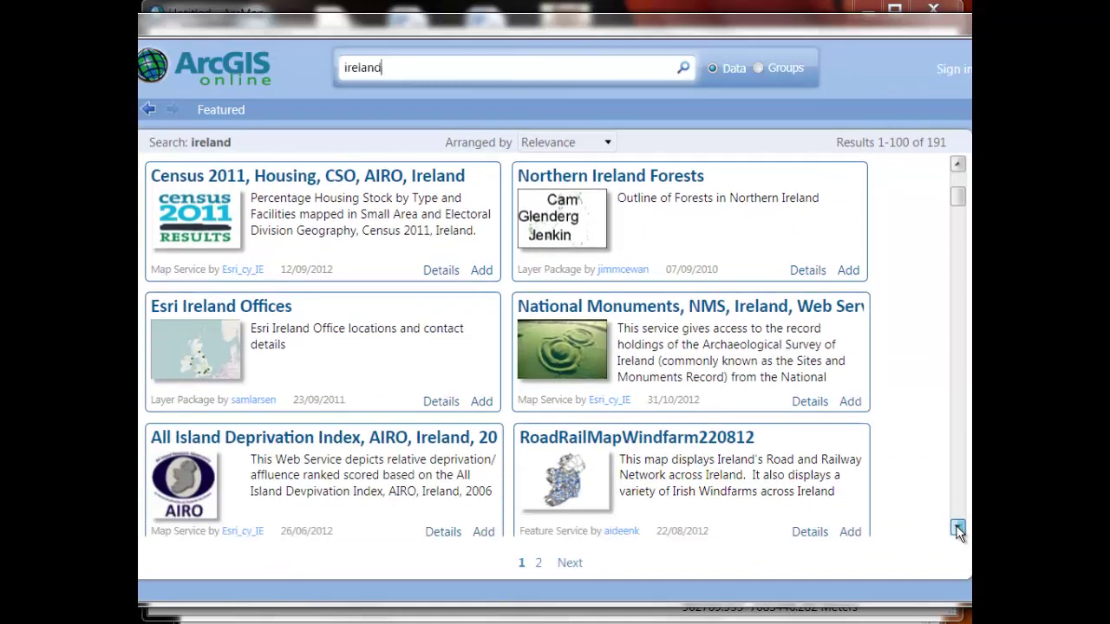
{"action": "scroll", "coordinate": [957, 531], "scroll_direction": "down", "scroll_amount": 3}
{"action": "scroll", "coordinate": [957, 530], "scroll_direction": "down", "scroll_amount": 2}
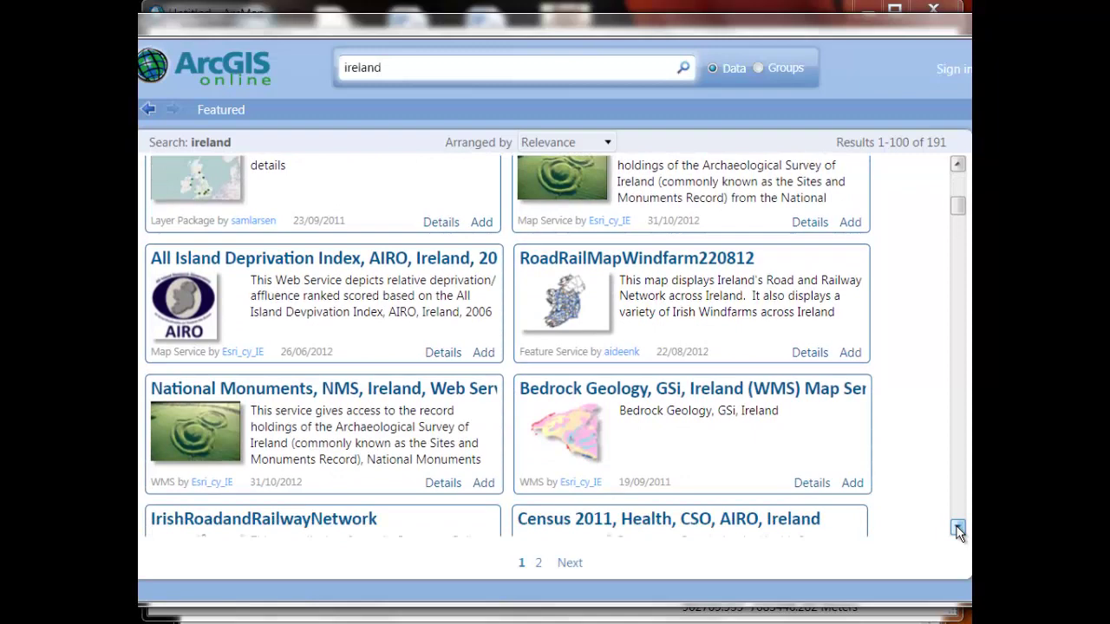
{"action": "scroll", "coordinate": [957, 531], "scroll_direction": "down", "scroll_amount": 2}
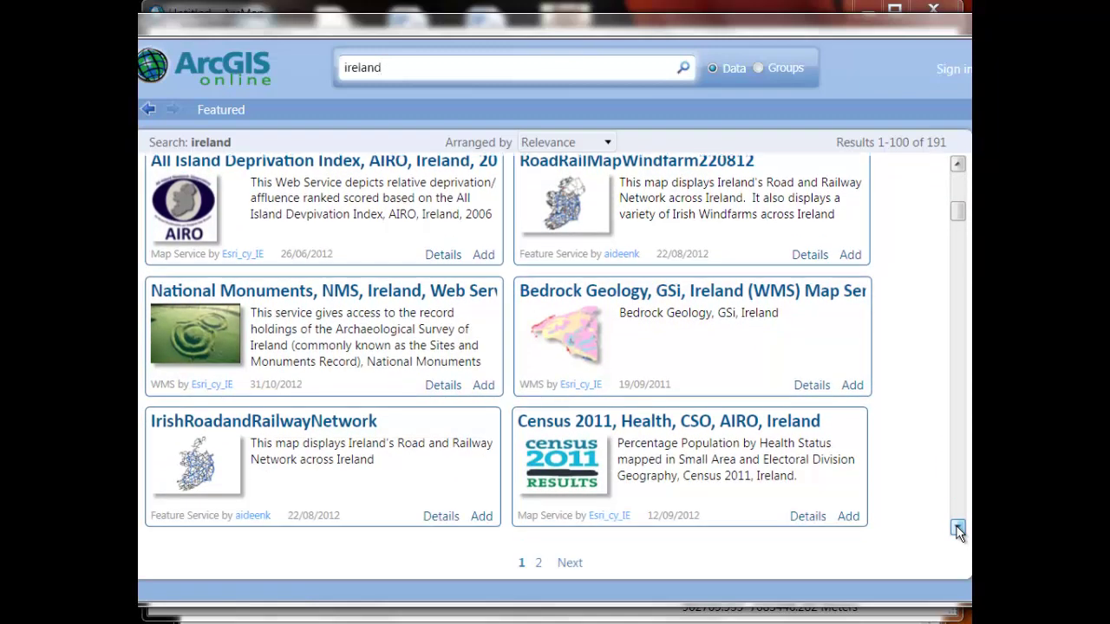
{"action": "scroll", "coordinate": [957, 530], "scroll_direction": "down", "scroll_amount": 3}
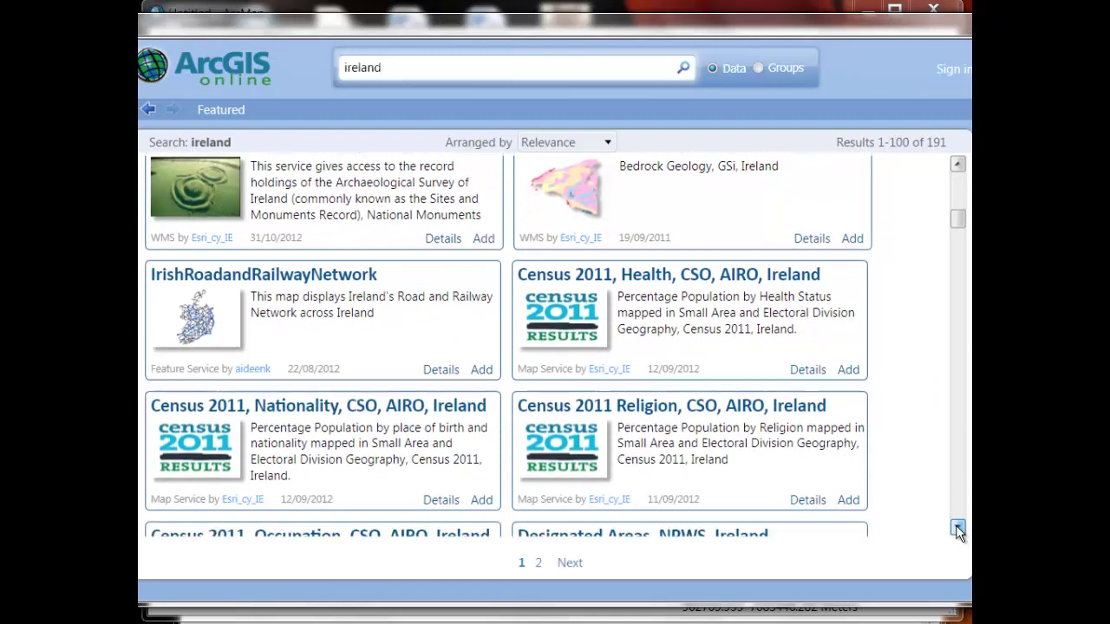
{"action": "scroll", "coordinate": [957, 530], "scroll_direction": "down", "scroll_amount": 3}
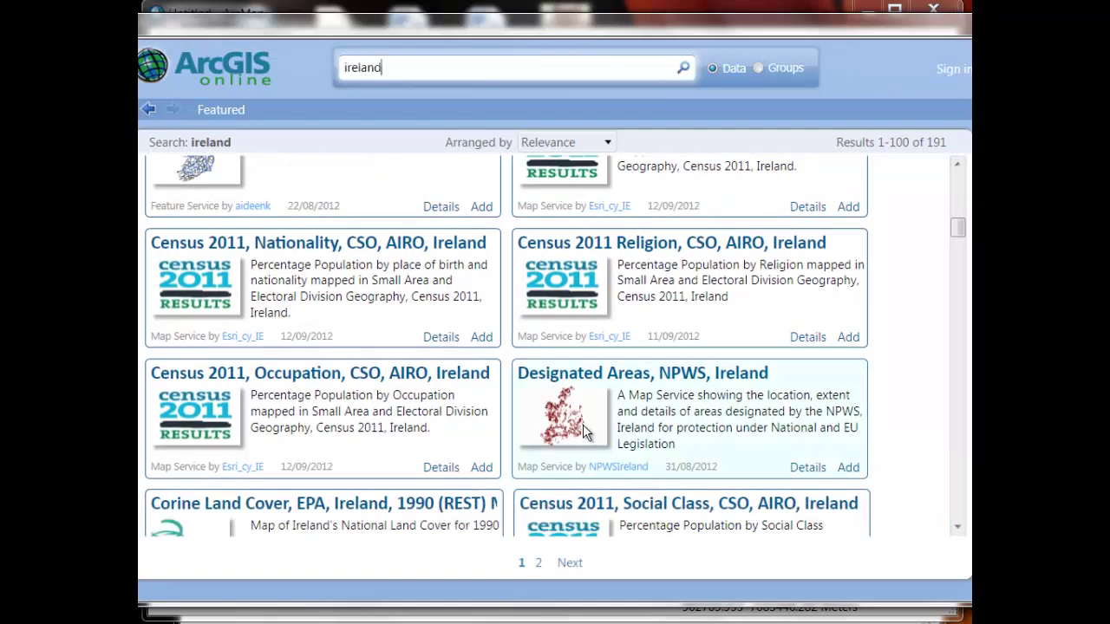
Review the details of Designated Areas, NPWS, Ireland, then add the service to the map
{"action": "left_click", "coordinate": [805, 468]}
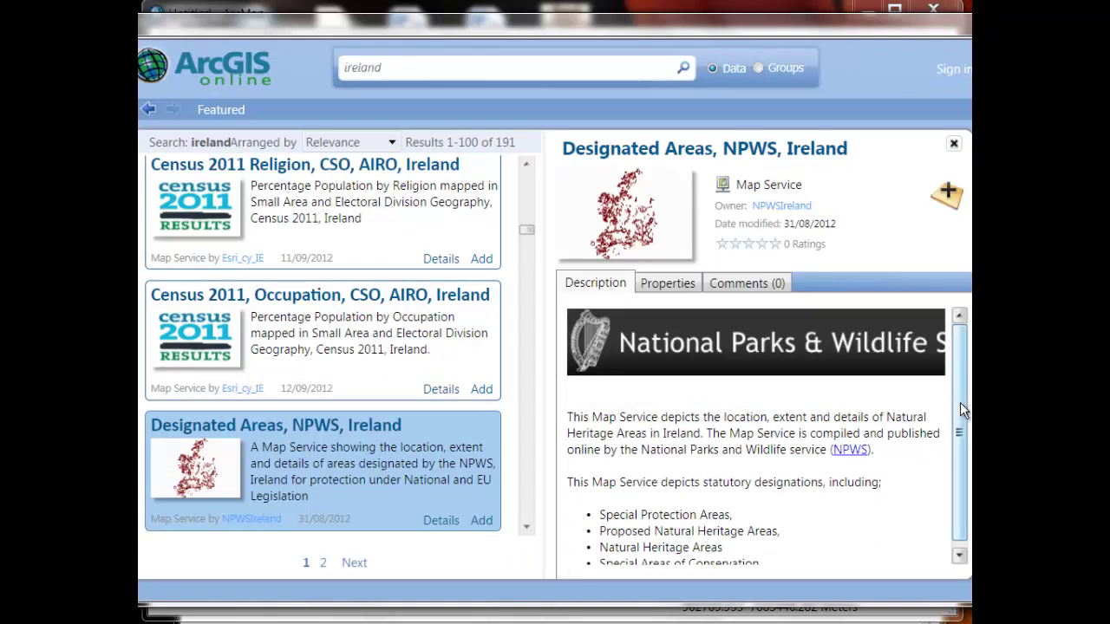
{"action": "left_click_drag", "start_coordinate": [960, 403], "coordinate": [960, 441]}
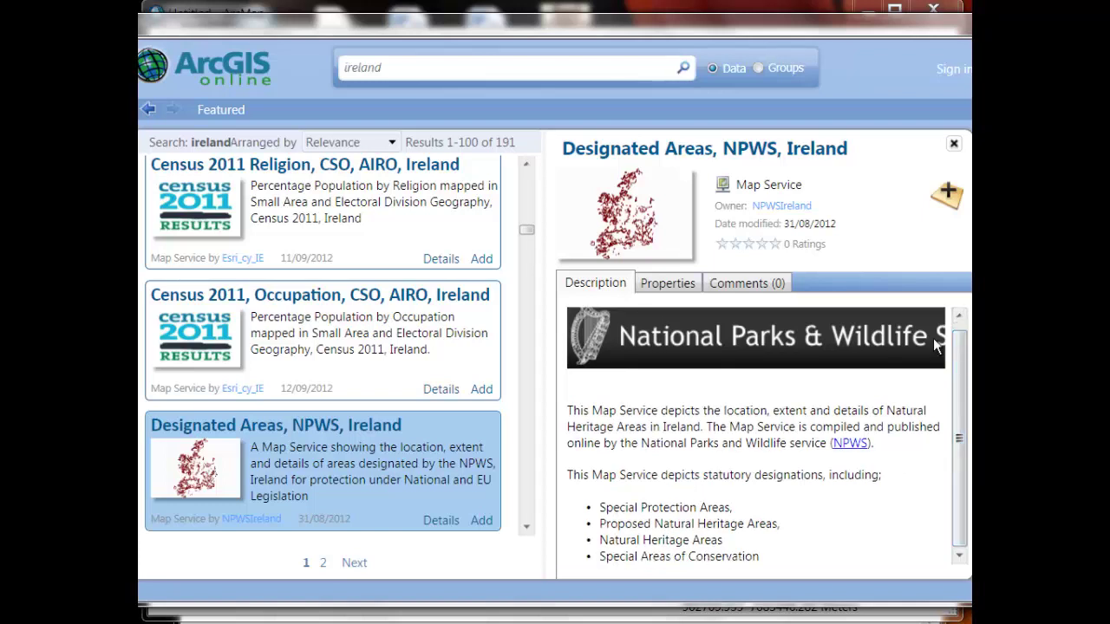
{"action": "left_click", "coordinate": [948, 196]}
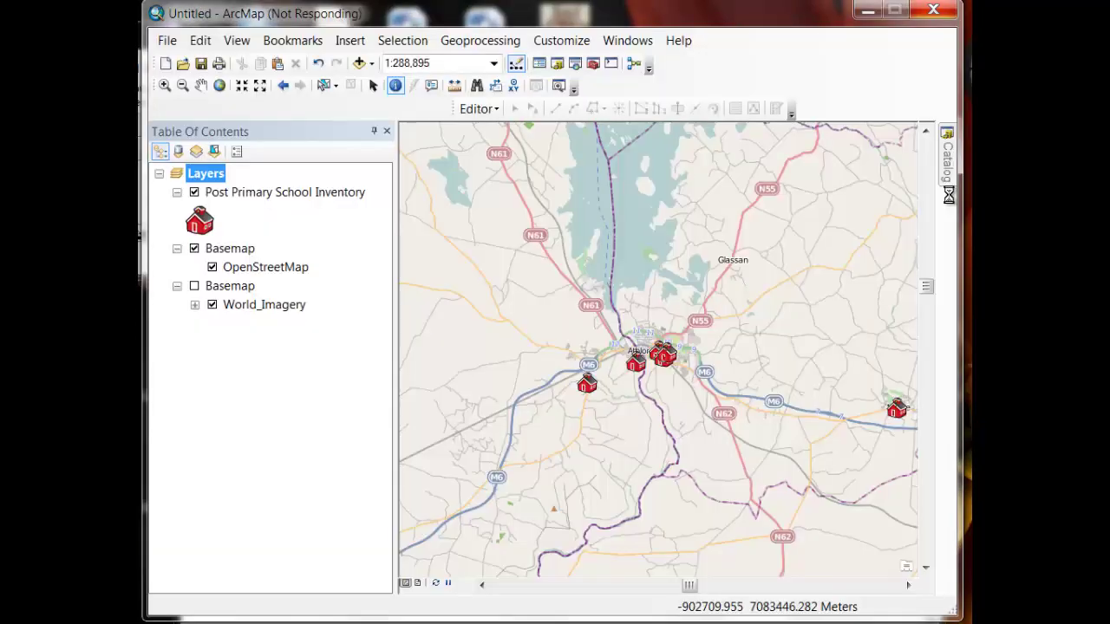
Hide Post Primary School Inventory, identify the Carn Park Bog NHA polygon, and open its NPWS link
{"action": "left_click", "coordinate": [195, 193]}
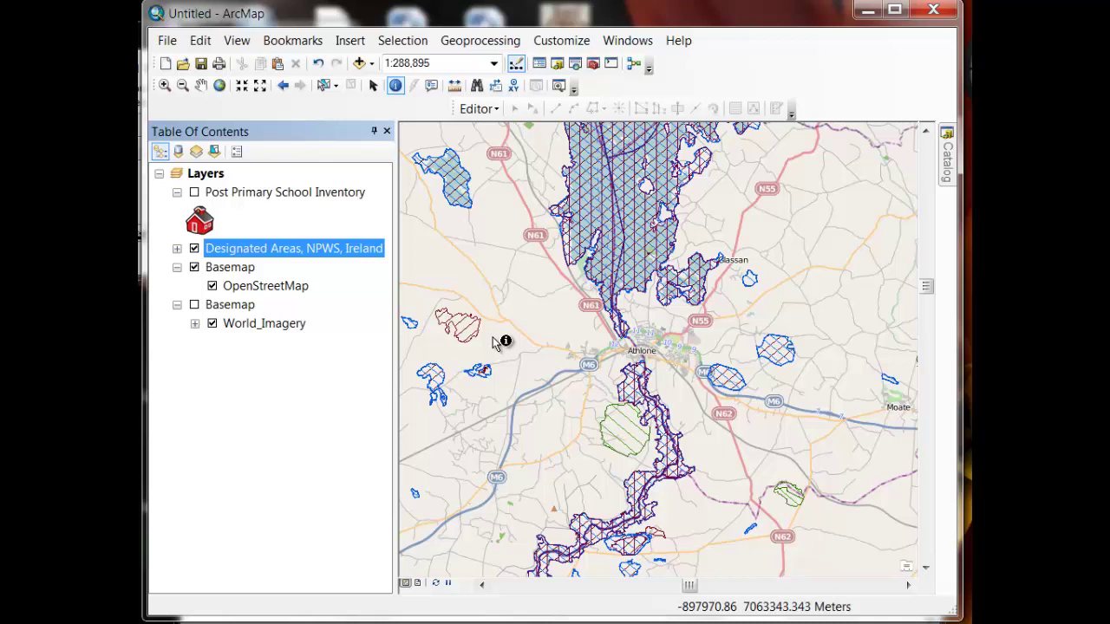
{"action": "left_click", "coordinate": [768, 348]}
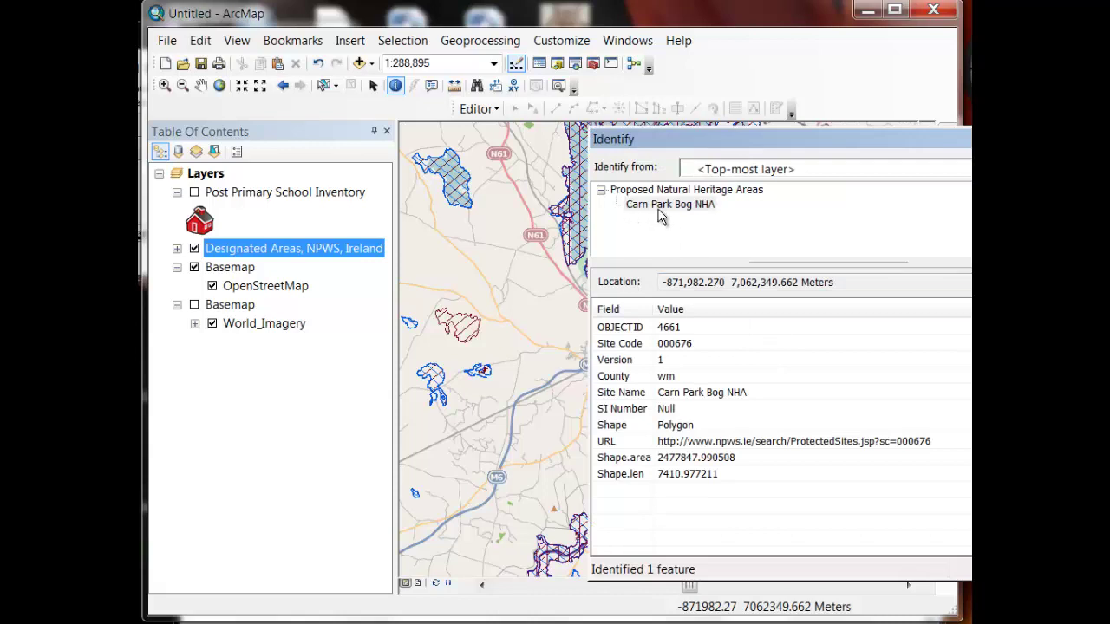
{"action": "left_click", "coordinate": [754, 444]}
{"action": "left_click", "coordinate": [755, 442]}
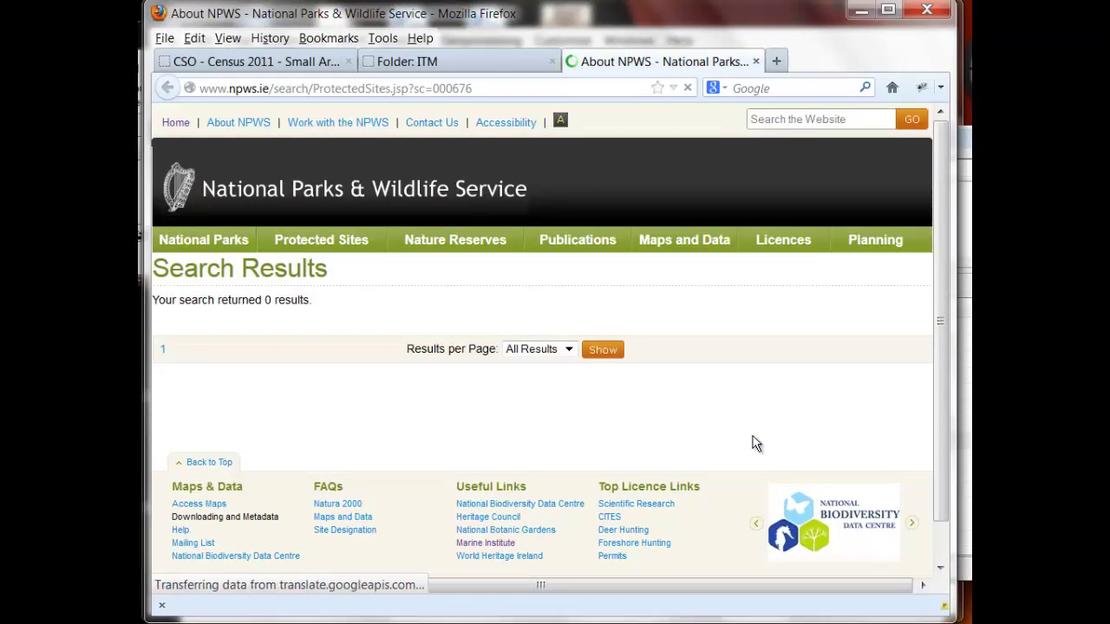
Close the NPWS search results tab in Firefox and switch back to ArcMap
{"action": "left_click", "coordinate": [755, 61]}
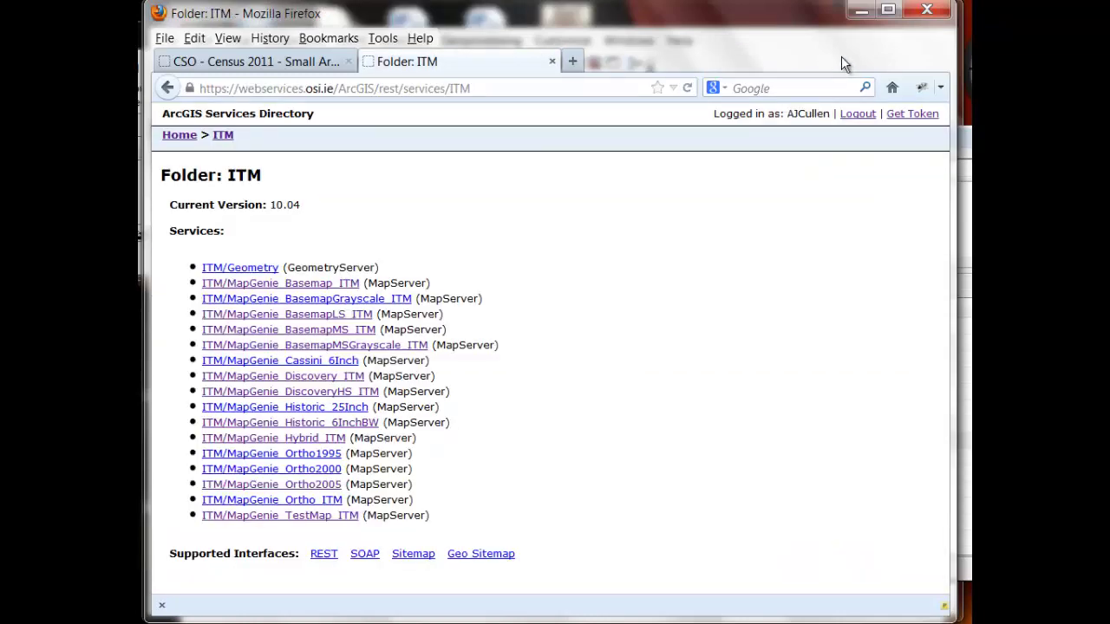
{"action": "key", "text": "alt+Tab"}
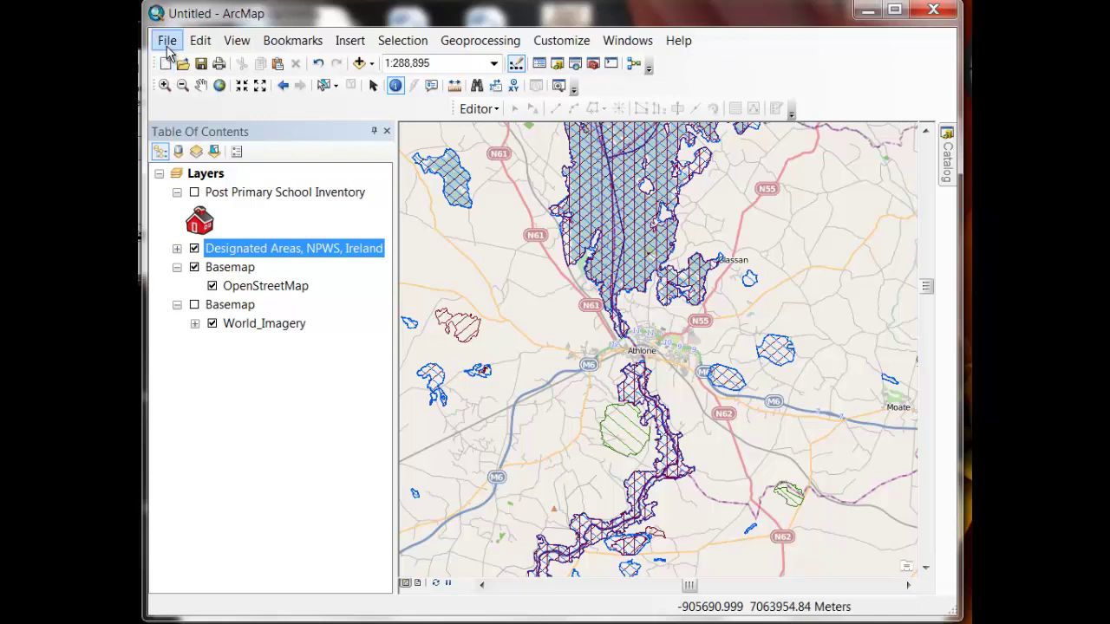
Create a new map from the Blank Map template without saving changes to the Untitled map
{"action": "left_click", "coordinate": [167, 43]}
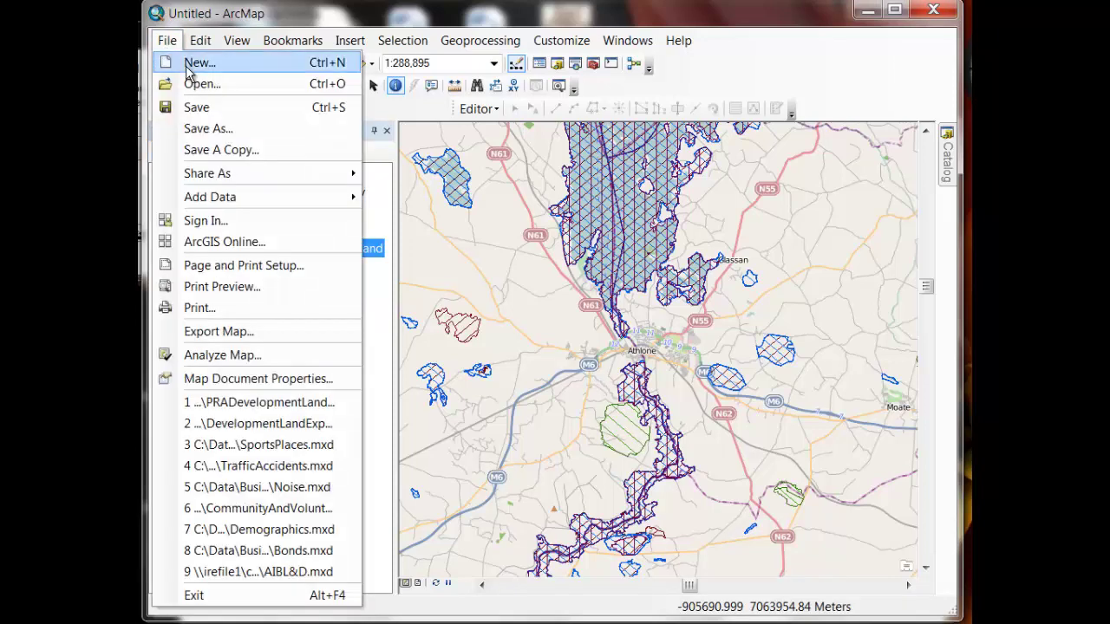
{"action": "left_click", "coordinate": [189, 64]}
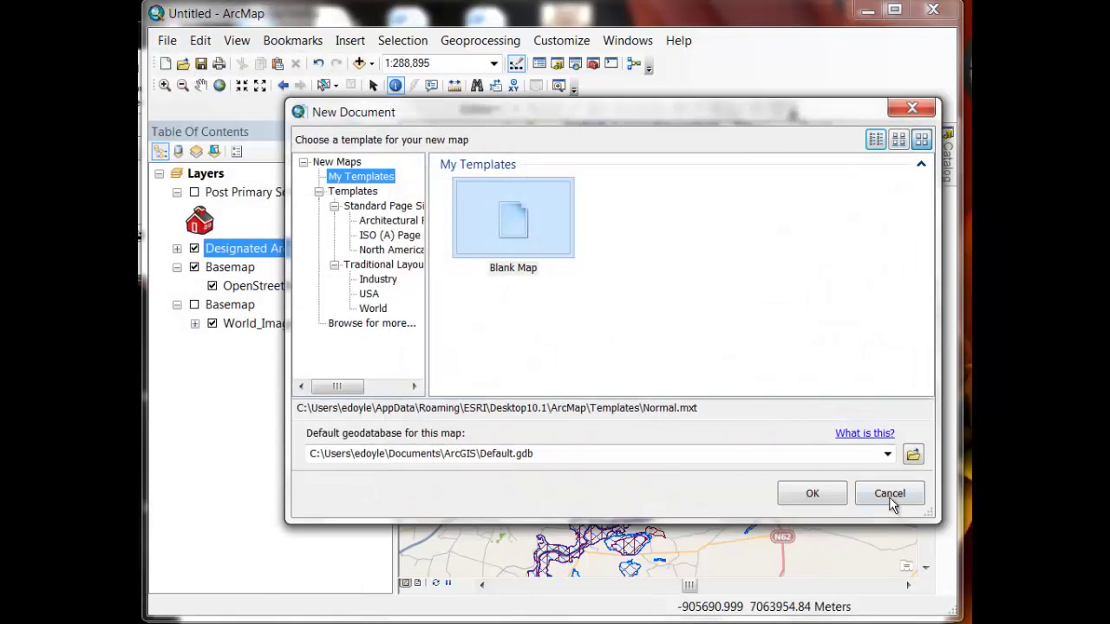
{"action": "left_click", "coordinate": [833, 500]}
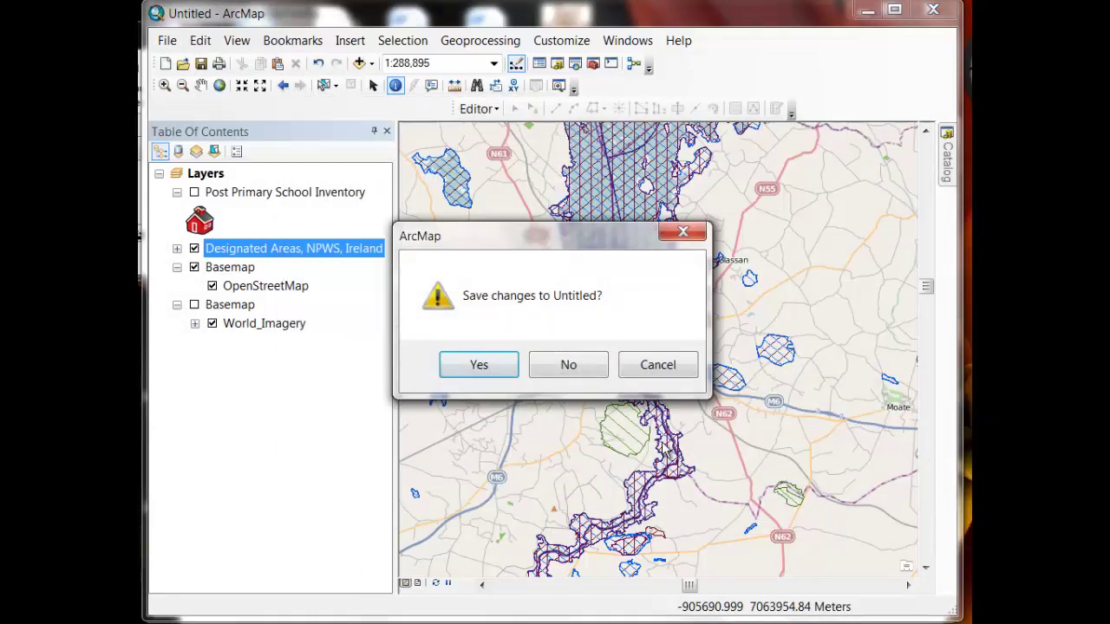
{"action": "left_click", "coordinate": [568, 371]}
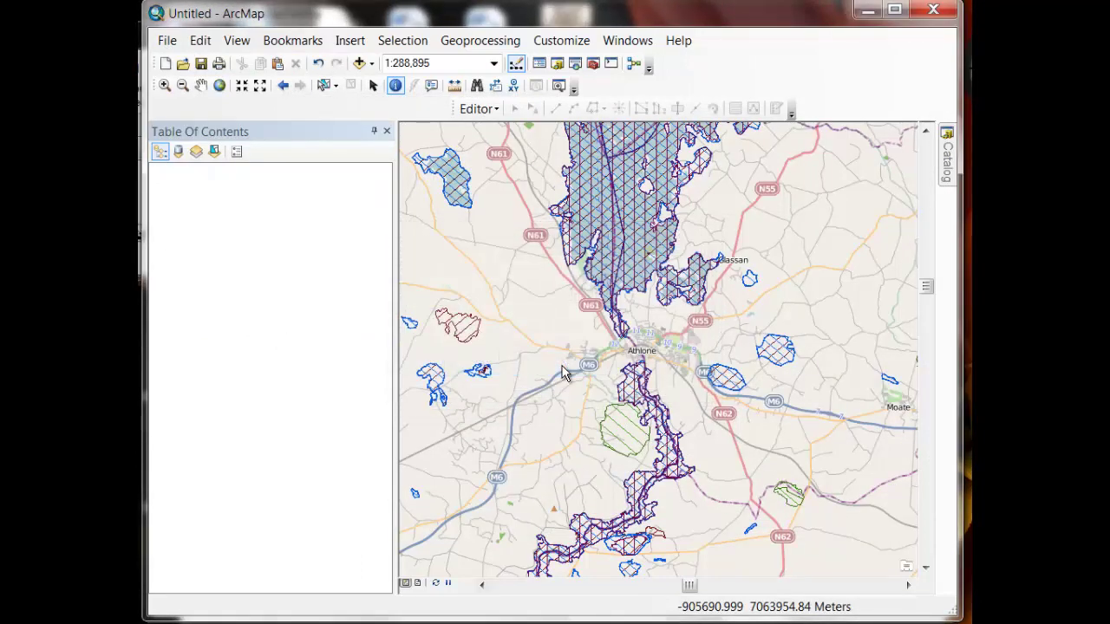